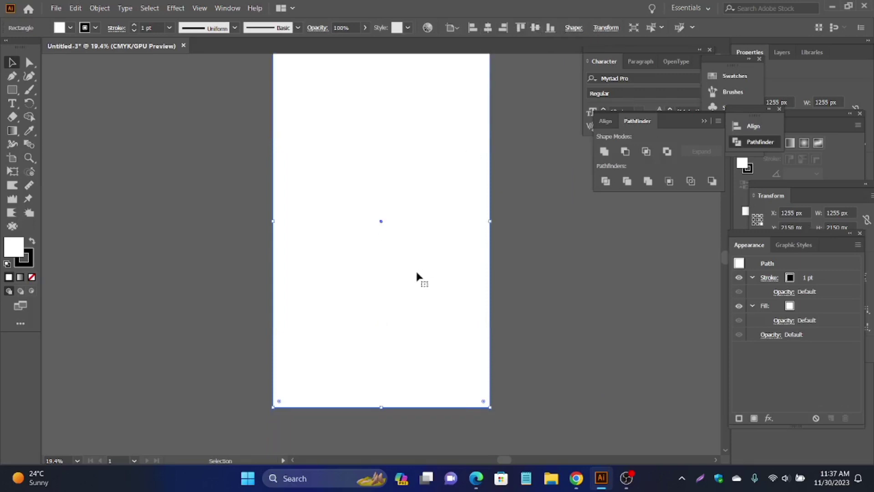
# - Duplicate the white panel rectangle and place the copy directly below the original, edge to edge
pyautogui.scroll(-3, 416, 270)
pyautogui.moveTo(415, 224); pyautogui.dragTo(423, 337)
pyautogui.moveTo(420, 386); pyautogui.dragTo(421, 382)
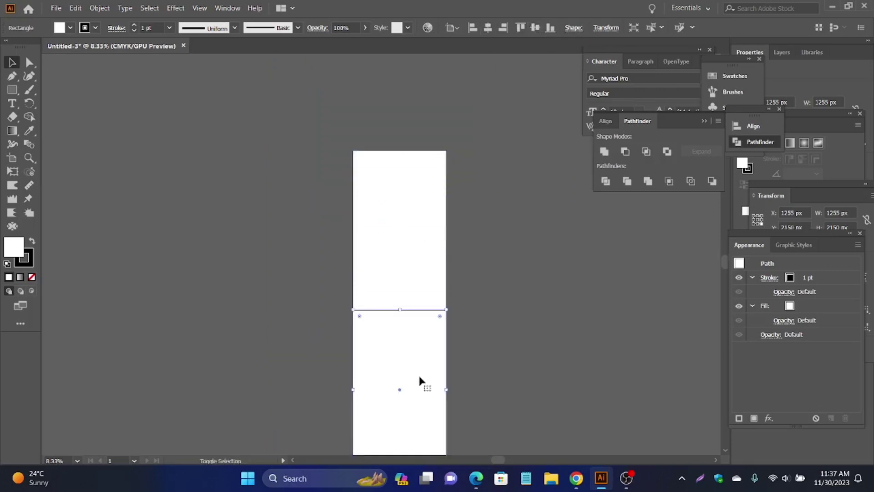
# - Split the lower rectangle into a grid of 3 rows and delete the two lowest rows
pyautogui.scroll(-1, 421, 383)
pyautogui.click(99, 8)
pyautogui.moveTo(133, 275)
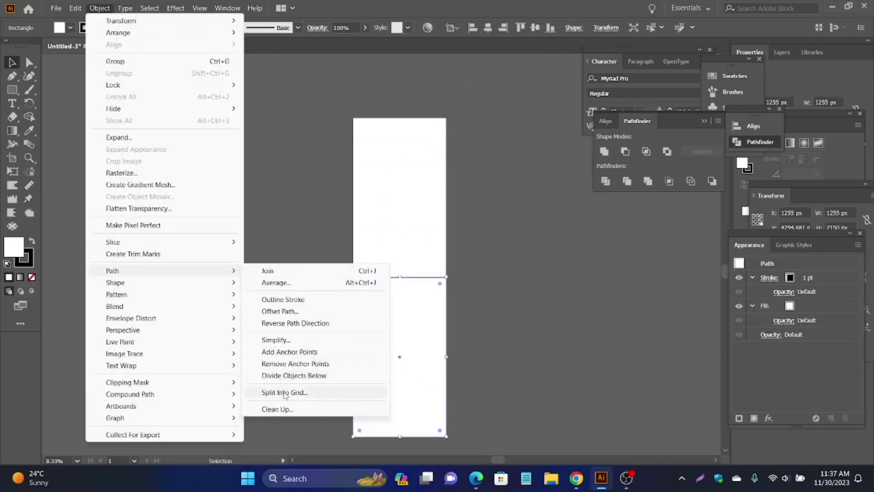
pyautogui.click(285, 392)
pyautogui.write('3')
pyautogui.click(506, 292)
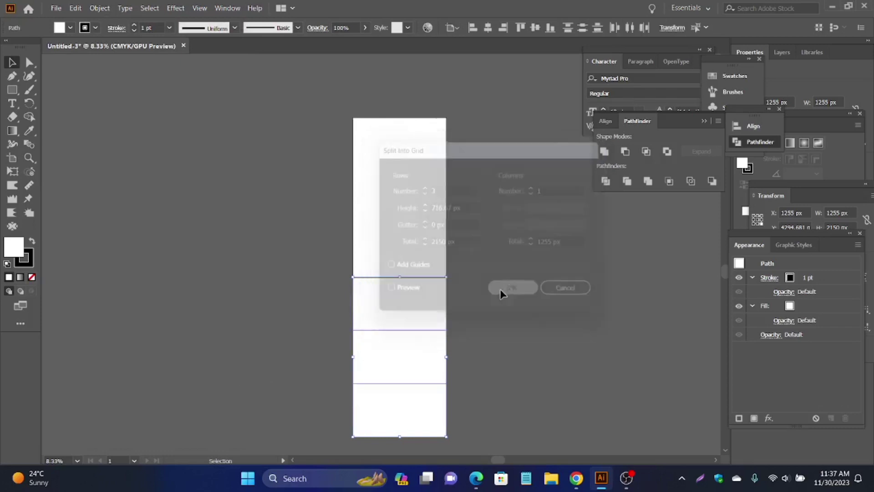
pyautogui.press('Delete')
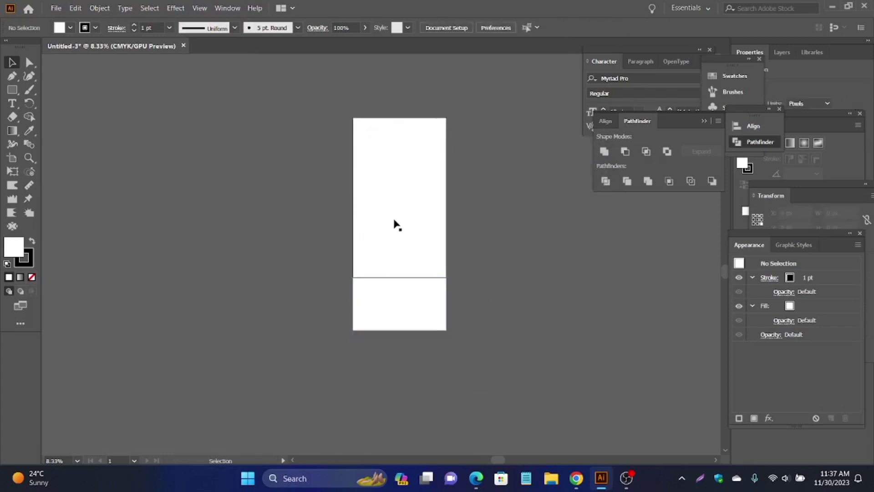
# - Duplicate the large upper rectangle and align the copy flush below the short middle panel
pyautogui.scroll(7, 399, 282)
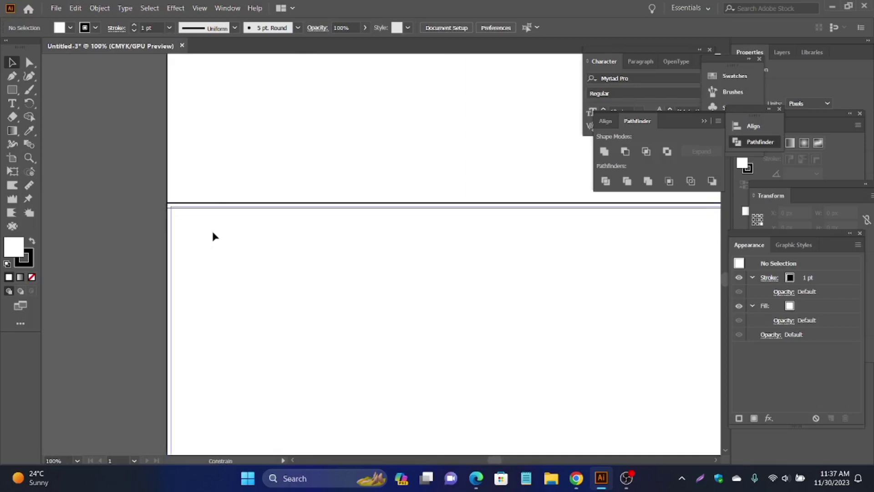
pyautogui.scroll(-7, 256, 252)
pyautogui.scroll(-1, 418, 295)
pyautogui.moveTo(313, 148); pyautogui.dragTo(295, 325)
pyautogui.scroll(7, 255, 280)
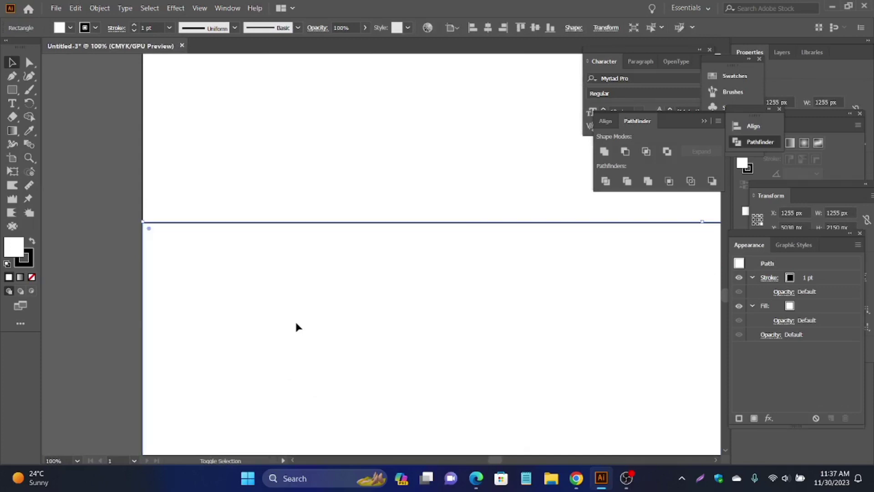
pyautogui.click(134, 240)
pyautogui.scroll(6, 142, 226)
pyautogui.scroll(-14, 142, 226)
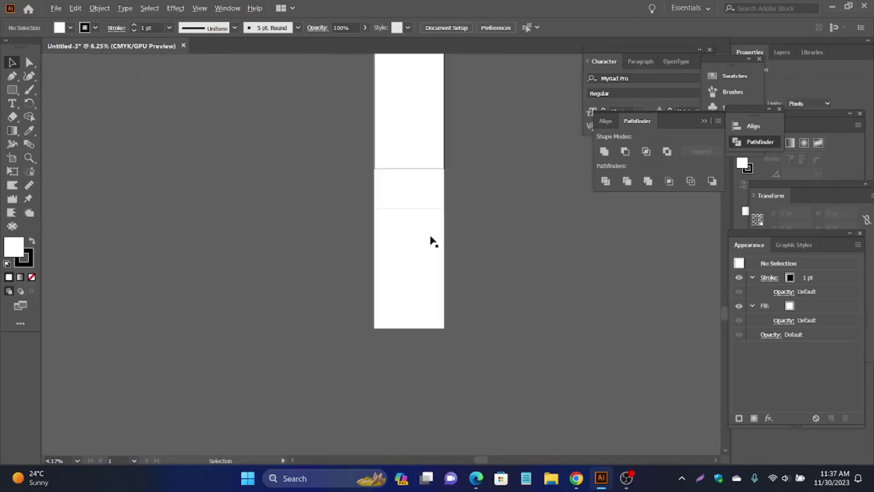
# - Group the three stacked panels and create a new artboard fitted to their bounds
pyautogui.moveTo(454, 324); pyautogui.dragTo(442, 321)
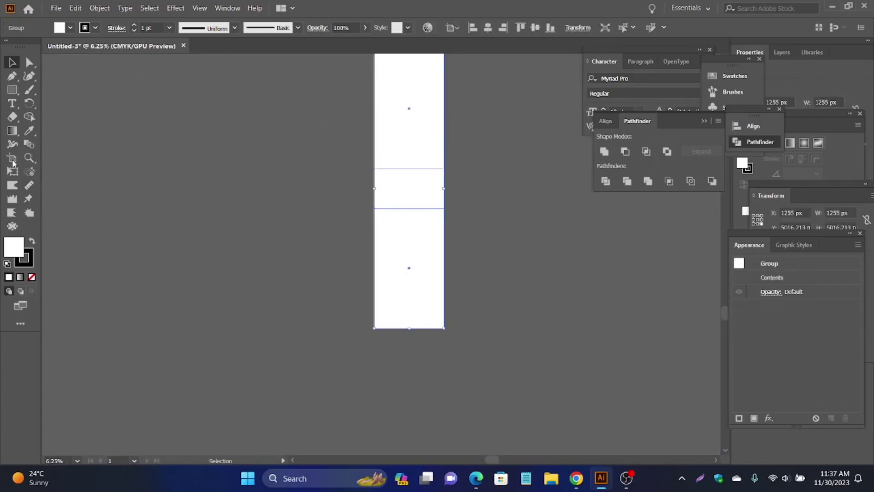
pyautogui.click(12, 160)
pyautogui.click(409, 206)
pyautogui.moveTo(415, 137); pyautogui.dragTo(414, 167)
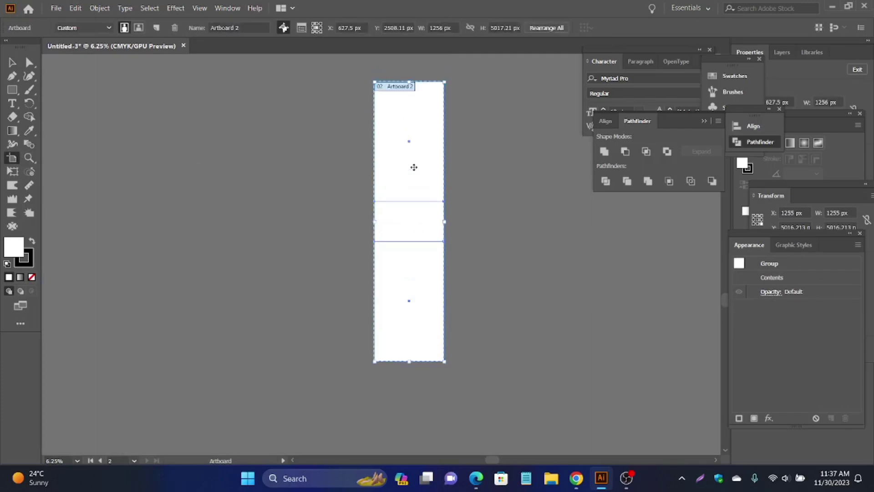
pyautogui.moveTo(414, 167); pyautogui.dragTo(355, 171)
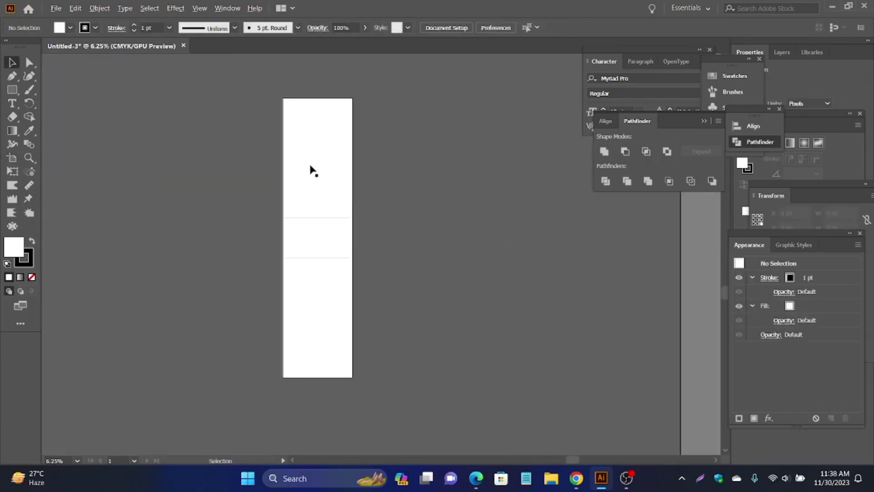
# - Add the text "stawberry" at 72 pt on the upper panel
pyautogui.scroll(3, 368, 178)
pyautogui.moveTo(323, 125); pyautogui.dragTo(333, 259)
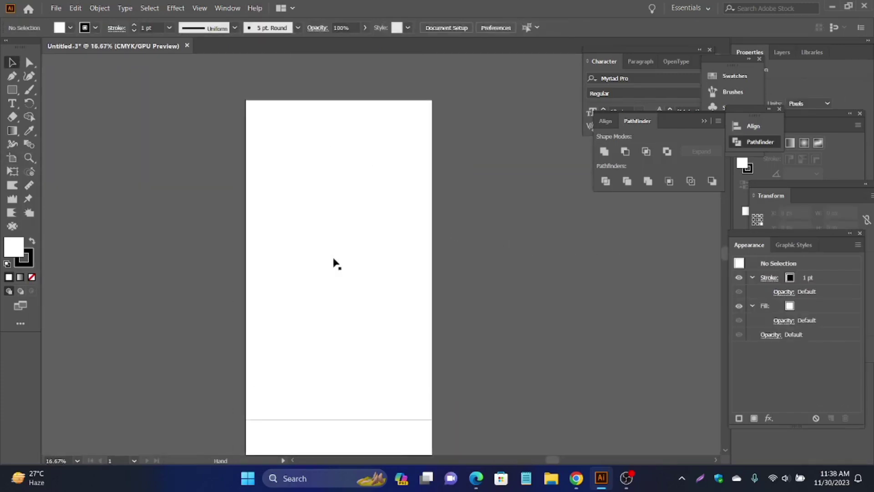
pyautogui.moveTo(332, 228); pyautogui.dragTo(318, 186)
pyautogui.click(13, 109)
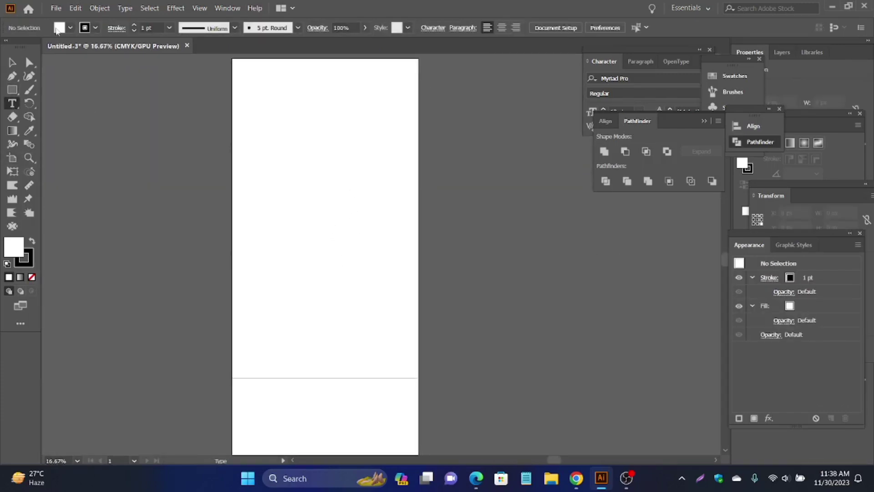
pyautogui.click(296, 192)
pyautogui.click(564, 27)
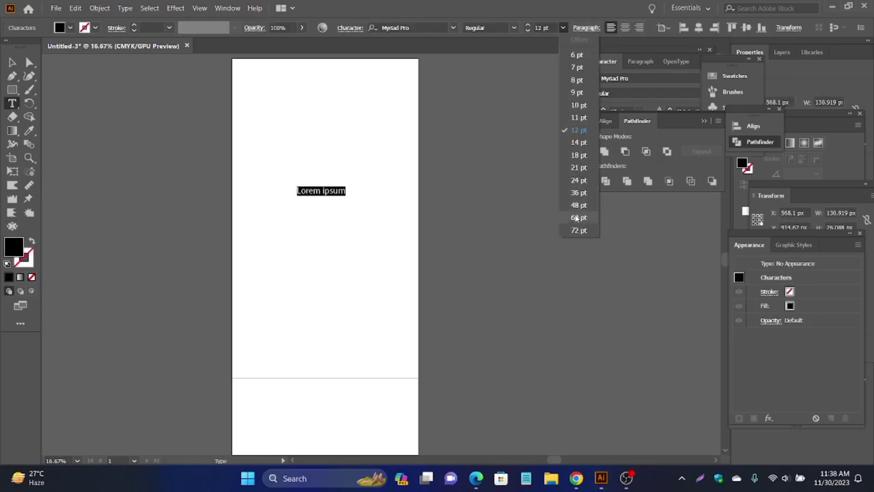
pyautogui.click(576, 230)
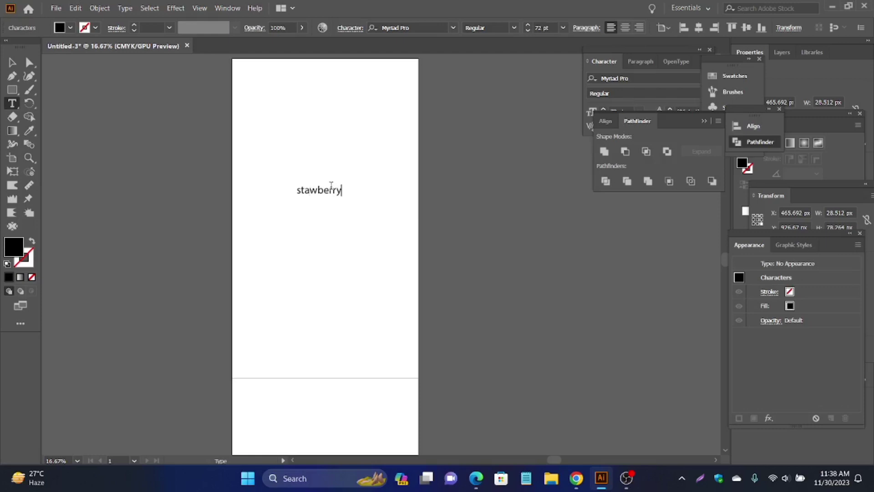
# - Move "stawberry" near the upper panel's top edge, and place a copy reading "bliss" centered beneath it
pyautogui.click(12, 62)
pyautogui.moveTo(312, 117); pyautogui.dragTo(312, 162)
pyautogui.write('bliss')
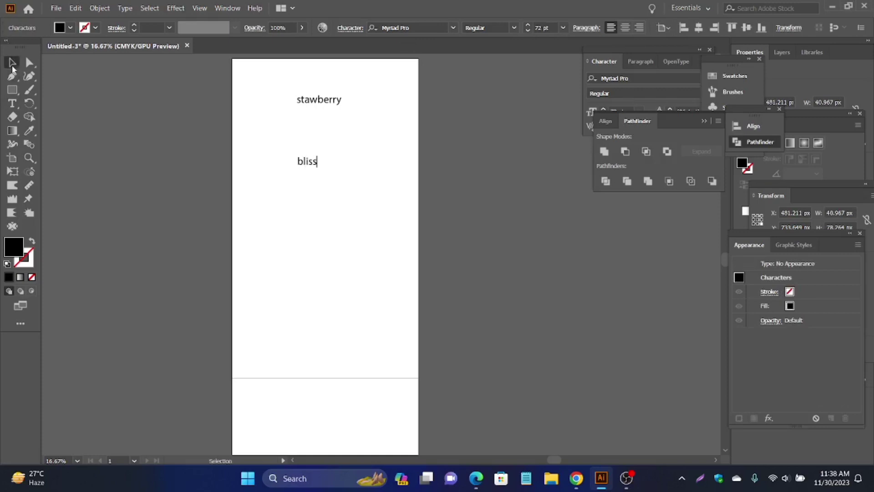
pyautogui.click(12, 66)
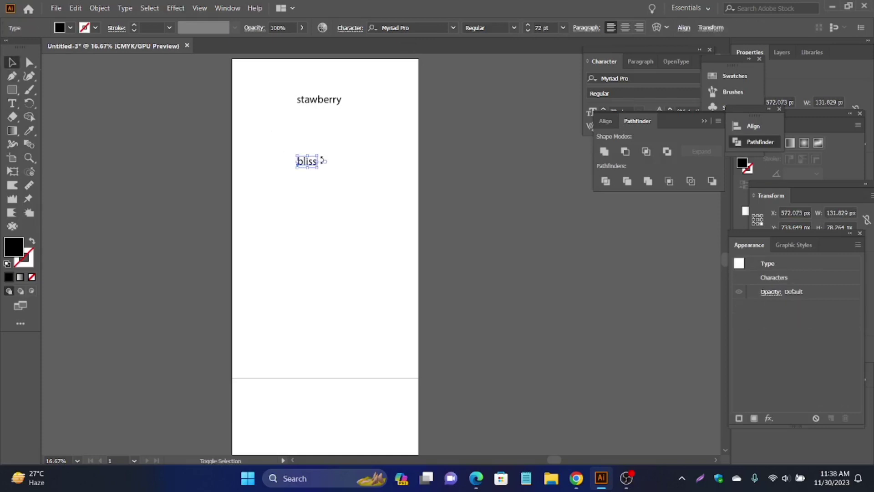
pyautogui.moveTo(321, 126); pyautogui.dragTo(321, 119)
# - Set both title words to 150 pt in the Franklin Gothic Heavy font
pyautogui.click(563, 28)
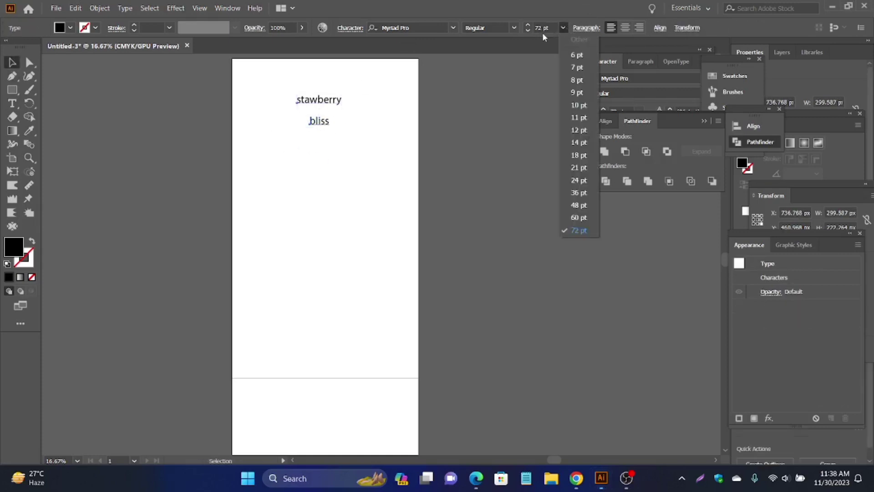
pyautogui.press('Return')
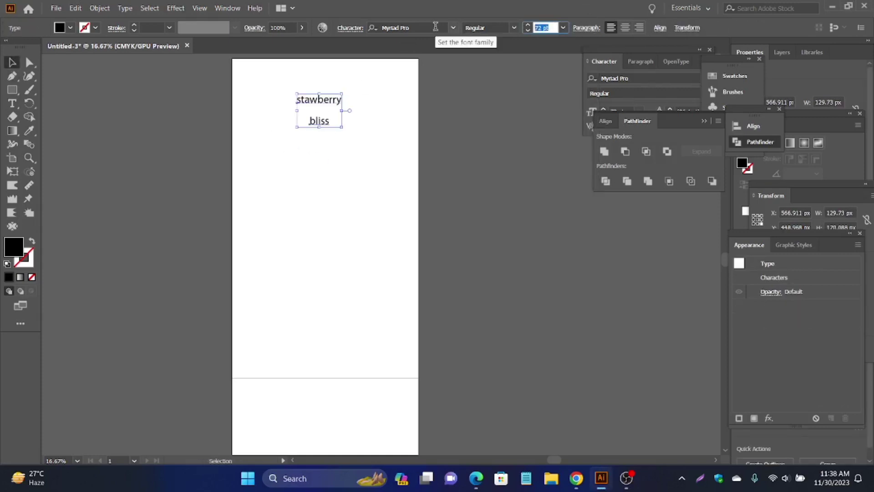
pyautogui.press('Return')
pyautogui.click(405, 28)
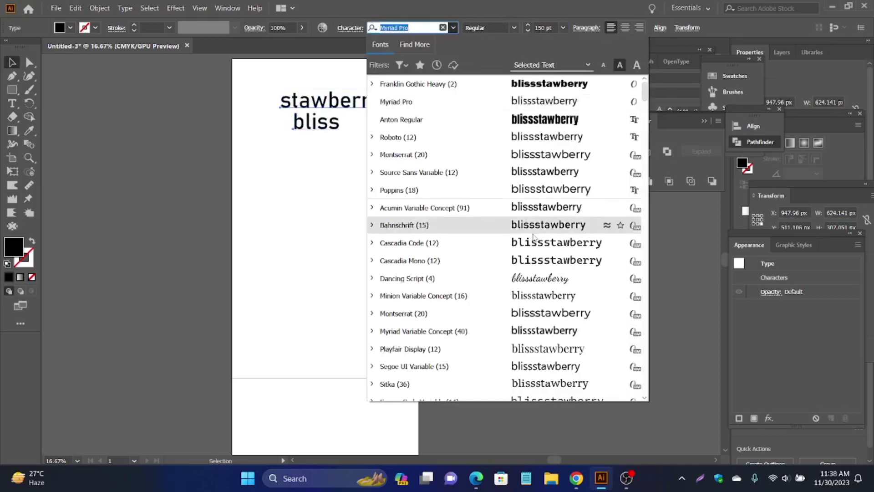
pyautogui.click(535, 83)
# - Capitalize the first letter of each title word to read "Stawberry" and "Bliss"
pyautogui.hotkey('ctrl', '+')
pyautogui.hotkey('ctrl', '+')
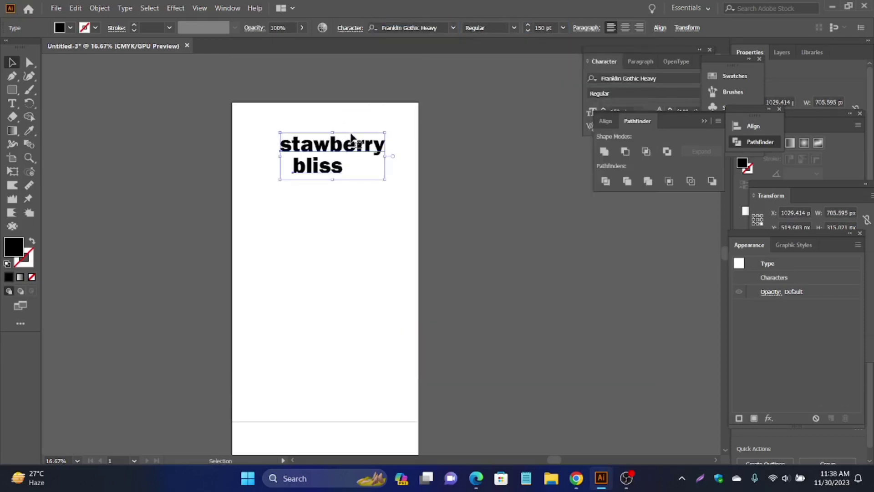
pyautogui.click(12, 103)
pyautogui.moveTo(294, 175); pyautogui.dragTo(253, 173)
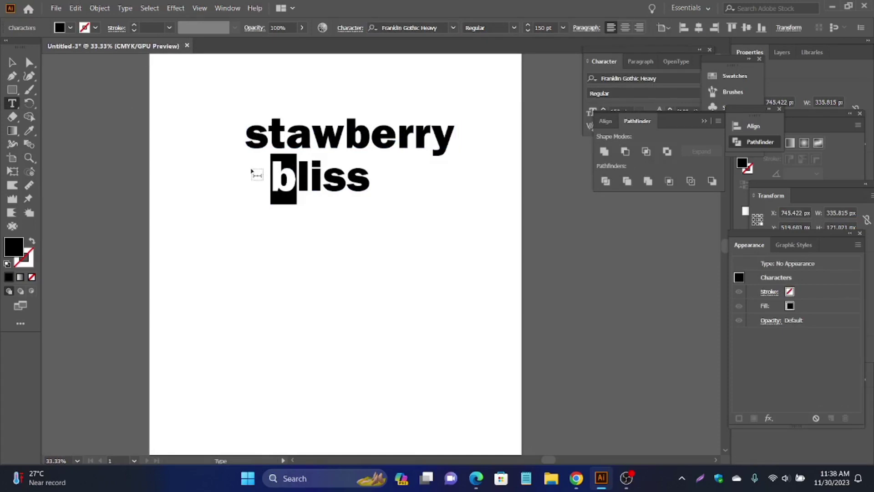
pyautogui.write('B')
pyautogui.moveTo(269, 138); pyautogui.dragTo(229, 136)
pyautogui.write('S')
pyautogui.press('Escape')
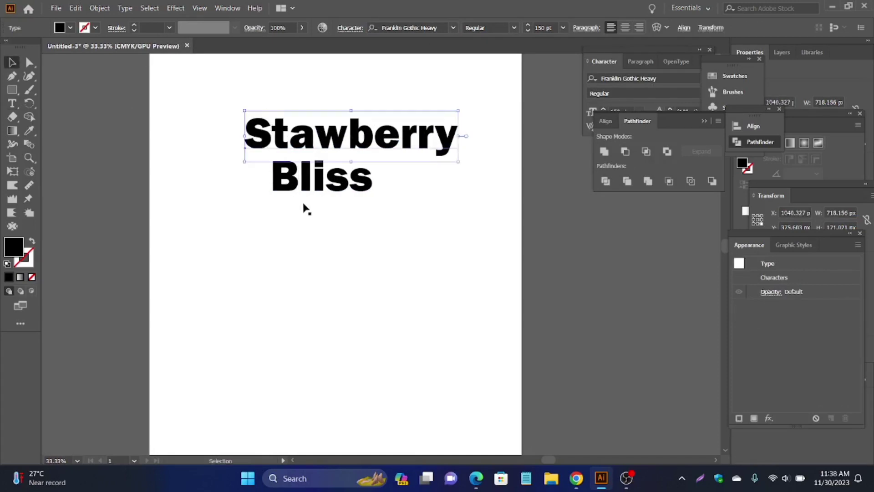
# - Center "Bliss" beneath "Stawberry" and move the two-line title lower on the upper panel
pyautogui.hotkey('ctrl', '-')
pyautogui.moveTo(327, 193); pyautogui.dragTo(321, 233)
pyautogui.click(447, 197)
pyautogui.click(329, 193)
pyautogui.keyDown('shift'); pyautogui.click(358, 172); pyautogui.keyUp('shift')
pyautogui.scroll(-1, 332, 175)
pyautogui.click(514, 228)
# - Place the image pngegg (12).png from the Downloads folder below the title and center it horizontally on the artboard
pyautogui.click(56, 8)
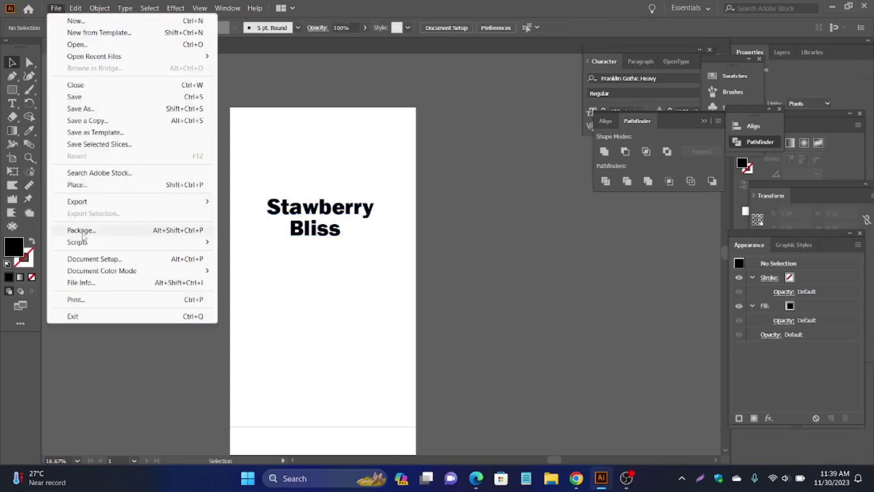
pyautogui.click(84, 188)
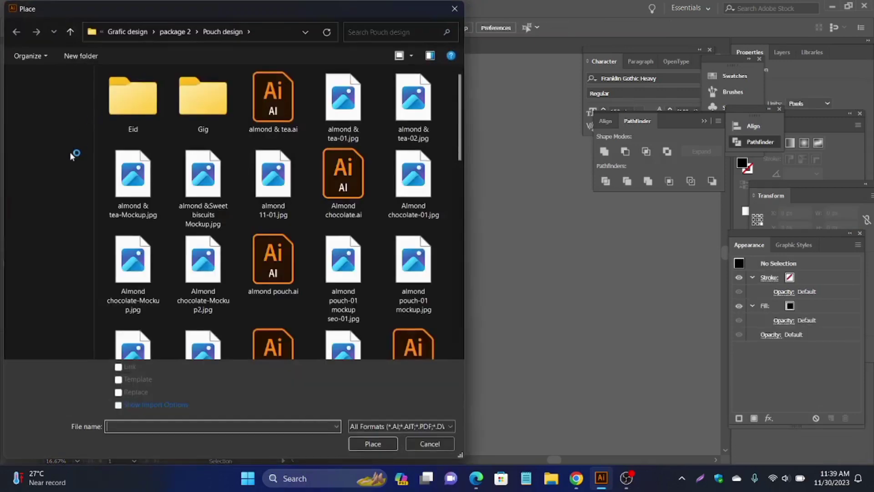
pyautogui.click(50, 92)
pyautogui.click(130, 106)
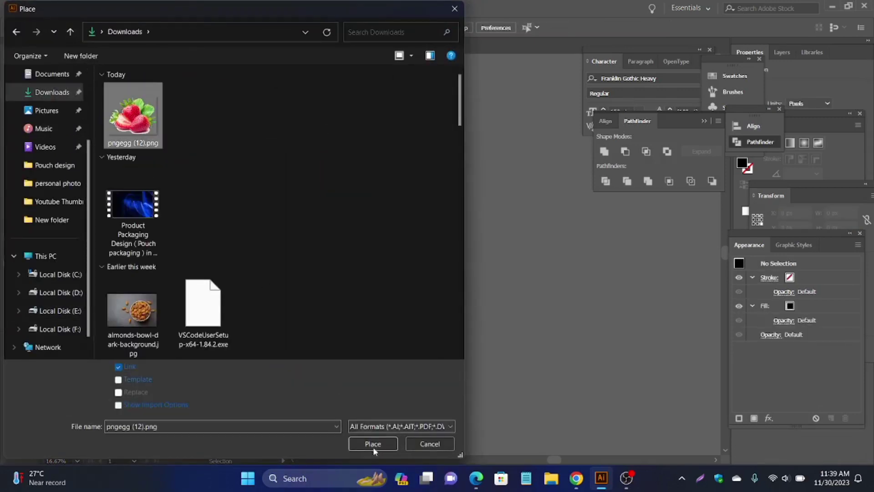
pyautogui.click(373, 444)
pyautogui.click(376, 346)
pyautogui.moveTo(446, 419); pyautogui.dragTo(314, 276)
pyautogui.click(527, 28)
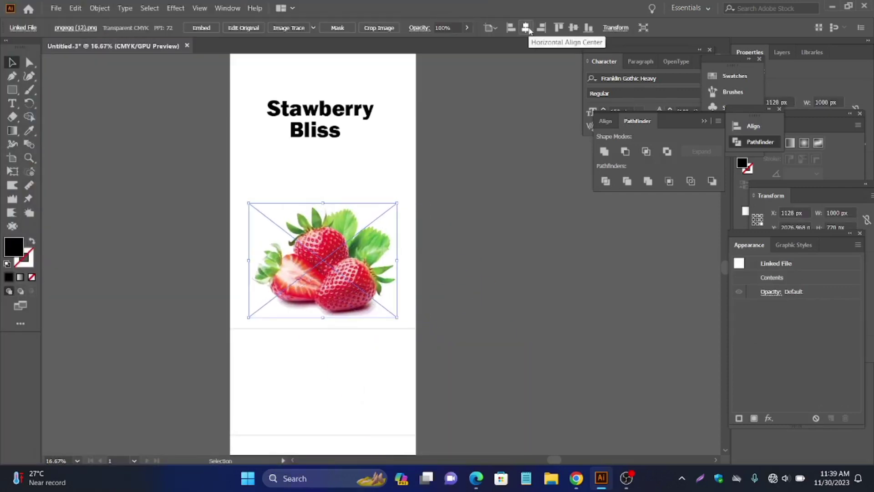
# - Move the "Stawberry Bliss" title slightly down toward the strawberry image
pyautogui.scroll(2, 380, 268)
pyautogui.click(318, 186)
pyautogui.moveTo(317, 186); pyautogui.dragTo(316, 209)
pyautogui.click(180, 179)
# - Open the logo file 9844294_4274766.ai from the 2LOGO folder on drive E without replacing its missing font
pyautogui.click(53, 9)
pyautogui.click(77, 42)
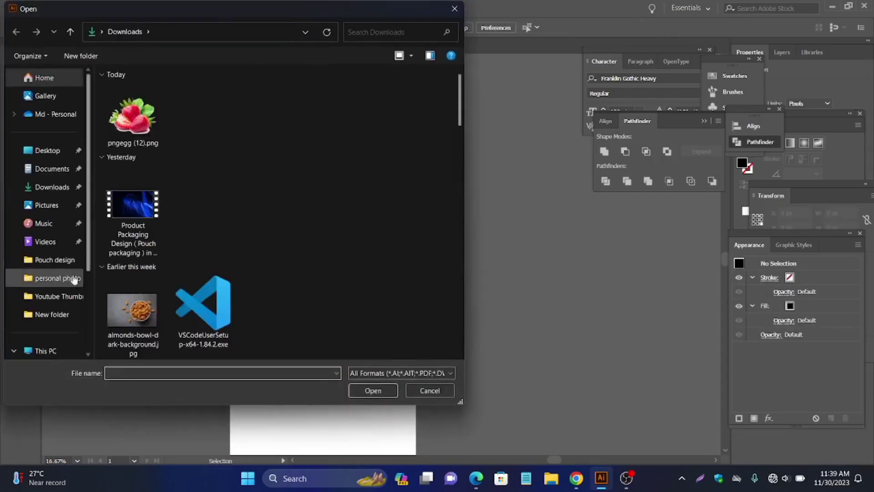
pyautogui.scroll(-5, 51, 282)
pyautogui.click(57, 292)
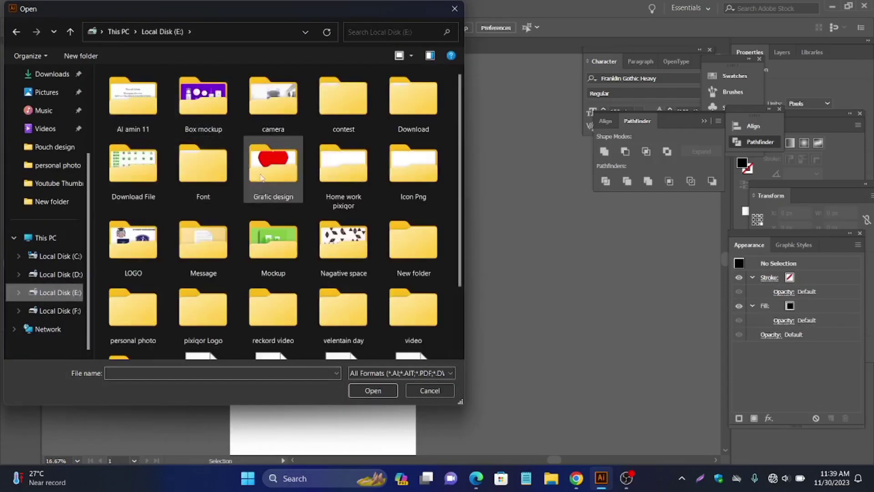
pyautogui.doubleClick(273, 167)
pyautogui.scroll(-3, 273, 227)
pyautogui.scroll(-3, 281, 269)
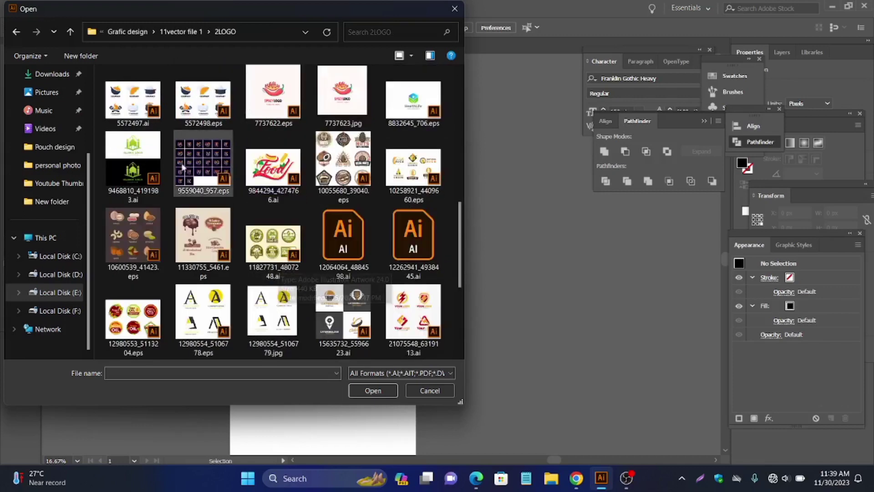
pyautogui.doubleClick(273, 150)
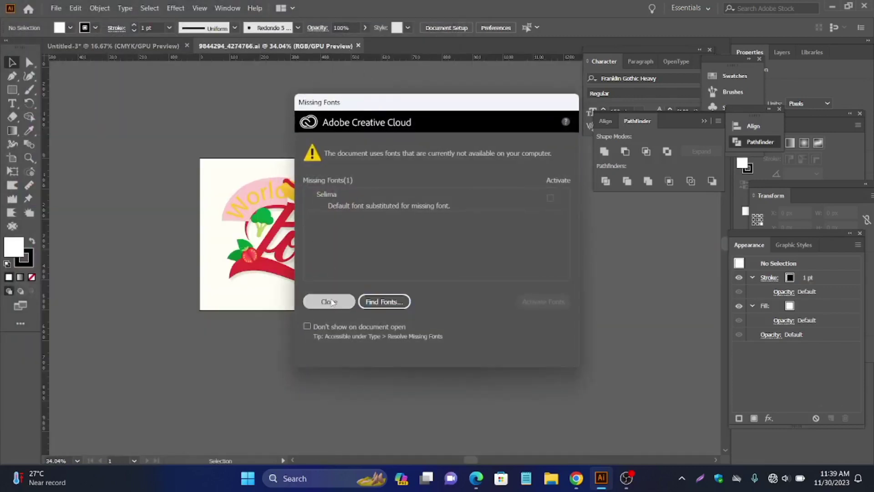
pyautogui.click(331, 300)
# - Copy the red "Food" lettering into the pouch document and center it horizontally above the title
pyautogui.moveTo(308, 199); pyautogui.dragTo(195, 118)
pyautogui.scroll(3, 195, 173)
pyautogui.moveTo(195, 173); pyautogui.dragTo(337, 151)
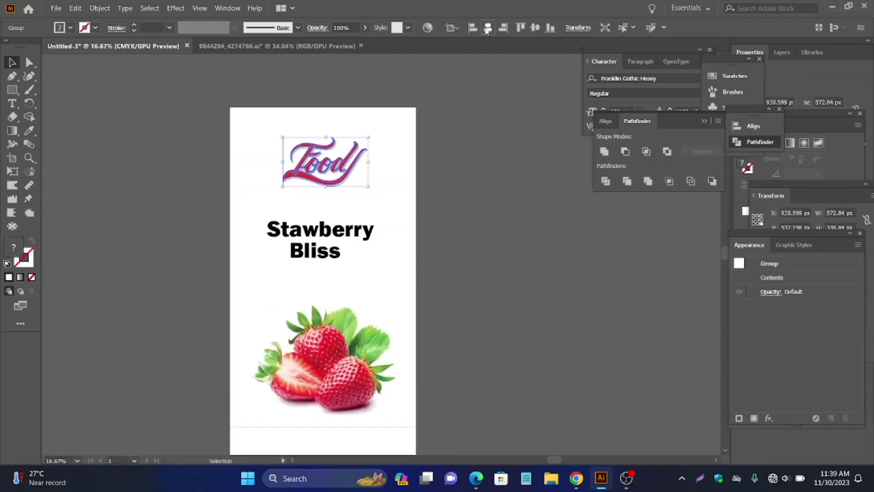
pyautogui.click(365, 211)
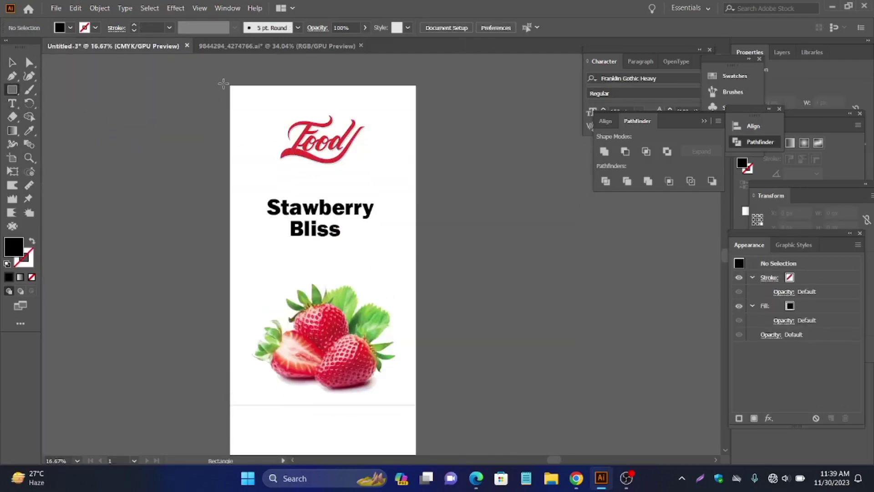
pyautogui.moveTo(229, 85); pyautogui.dragTo(416, 259)
pyautogui.hotkey('ctrl', 'z')
pyautogui.click(12, 62)
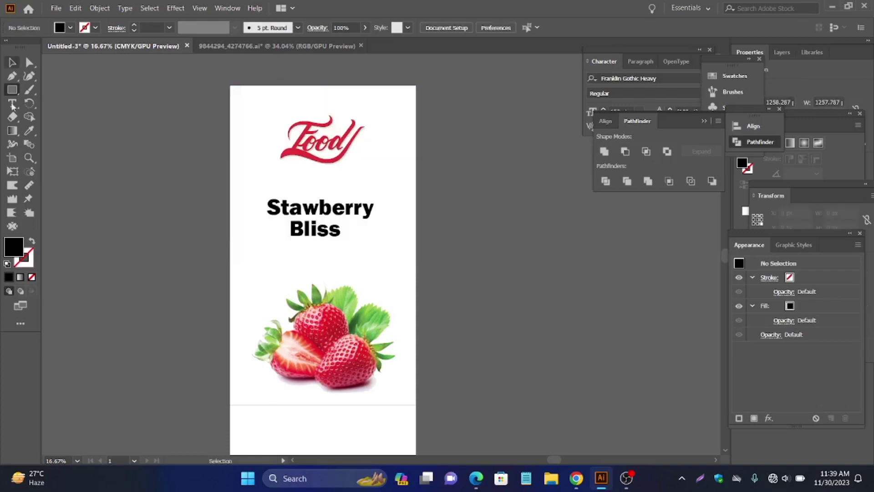
# - Draw a closed black Pen shape covering the artboard's upper part, with an S-curved lower edge rising toward the right side
pyautogui.click(229, 279)
pyautogui.moveTo(340, 236); pyautogui.dragTo(367, 258)
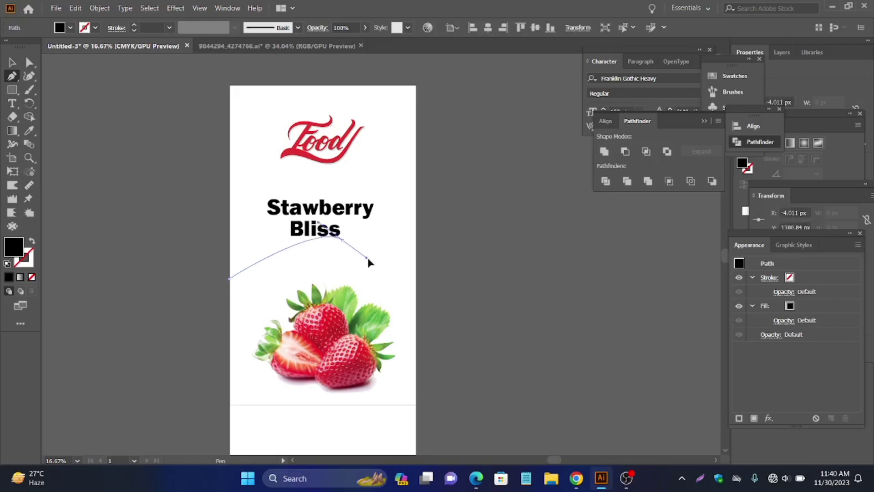
pyautogui.moveTo(422, 234); pyautogui.dragTo(398, 188)
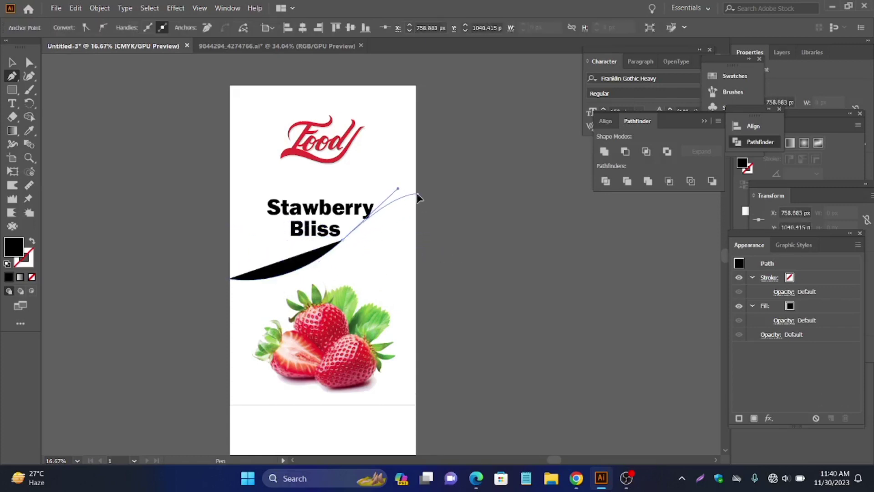
pyautogui.click(417, 193)
pyautogui.click(417, 86)
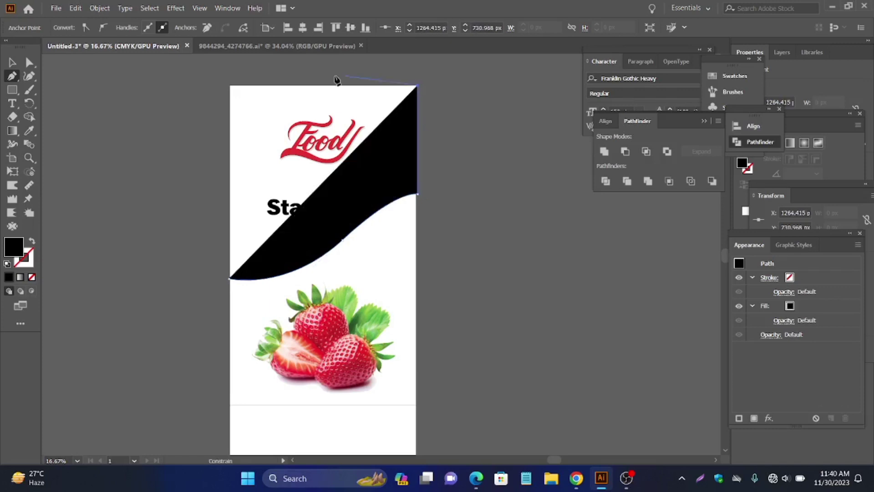
pyautogui.click(229, 85)
pyautogui.press('v')
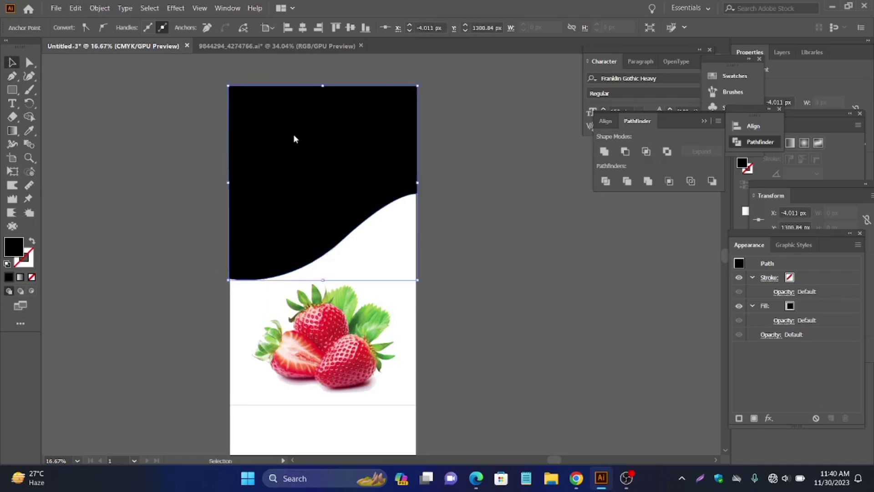
# - Send the black curved shape behind the "Food" lettering and the title
pyautogui.rightClick(293, 135)
pyautogui.moveTo(318, 322)
pyautogui.click(455, 345)
pyautogui.hotkey('ctrl', '-')
pyautogui.click(457, 199)
# - Fill the curved shape with the red sampled from the "Food" lettering using the Eyedropper
pyautogui.click(299, 140)
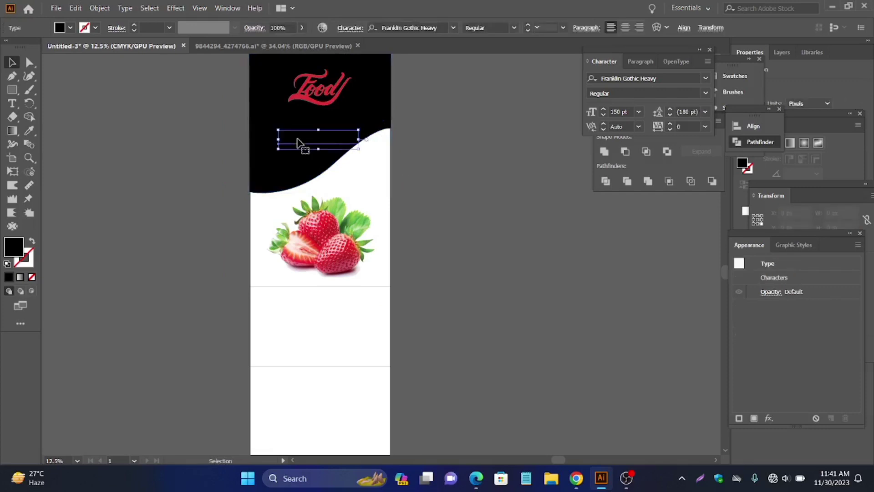
pyautogui.keyDown('shift'); pyautogui.click(308, 167); pyautogui.keyUp('shift')
pyautogui.click(442, 203)
pyautogui.click(270, 157)
pyautogui.press('i')
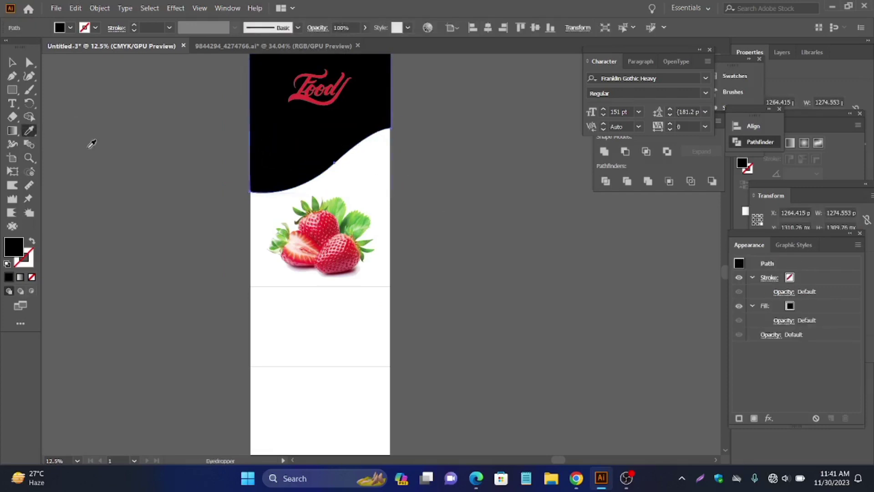
pyautogui.click(319, 89)
pyautogui.scroll(1, 316, 144)
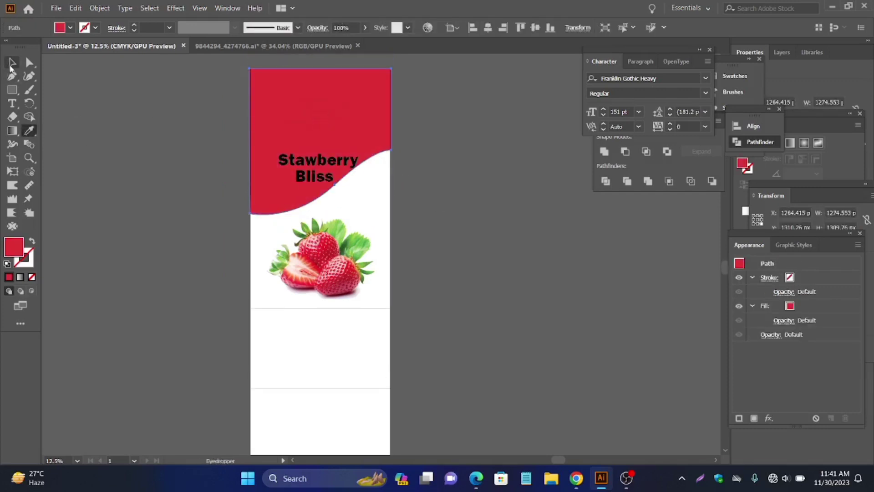
# - Recolor the "Stawberry Bliss" title and the "Food" lettering white by sampling the white background
pyautogui.click(12, 66)
pyautogui.click(205, 137)
pyautogui.click(313, 178)
pyautogui.keyDown('shift'); pyautogui.click(320, 112); pyautogui.keyUp('shift')
pyautogui.click(32, 133)
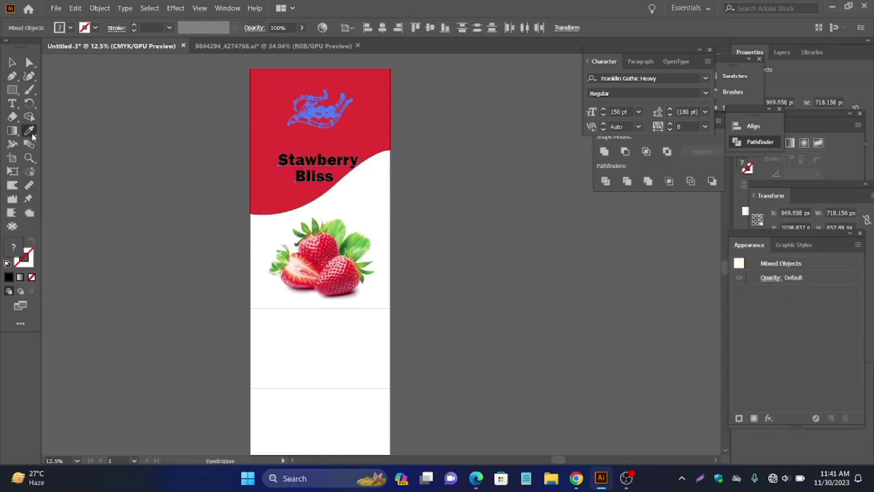
pyautogui.click(344, 211)
pyautogui.press('v')
pyautogui.click(120, 128)
# - Stretch the red curved shape downward so its lower edge reaches behind the top of the strawberries
pyautogui.click(312, 203)
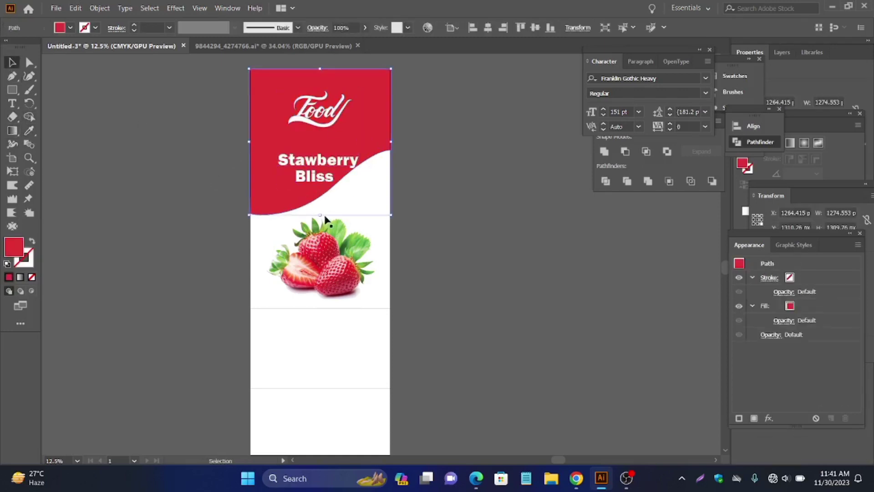
pyautogui.moveTo(321, 215); pyautogui.dragTo(323, 235)
pyautogui.click(378, 215)
pyautogui.scroll(2, 378, 216)
pyautogui.click(318, 269)
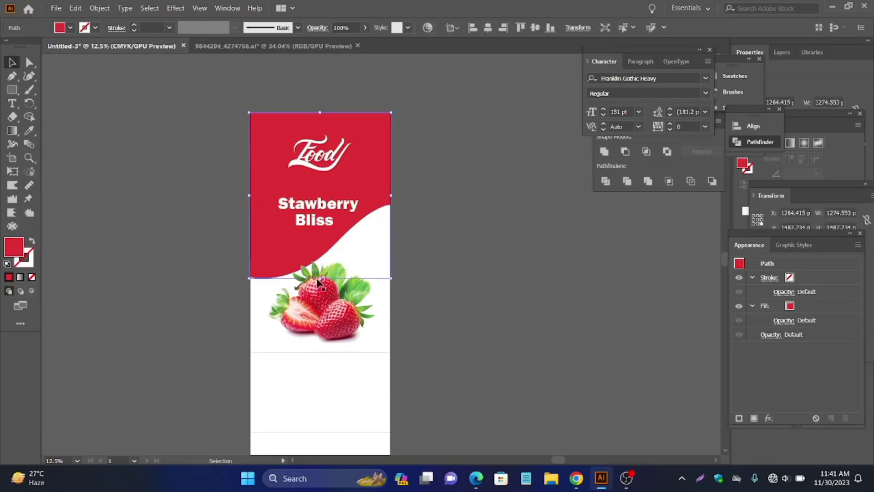
pyautogui.click(468, 297)
# - Move the strawberry image slightly up on the front panel
pyautogui.scroll(2, 341, 364)
pyautogui.click(356, 301)
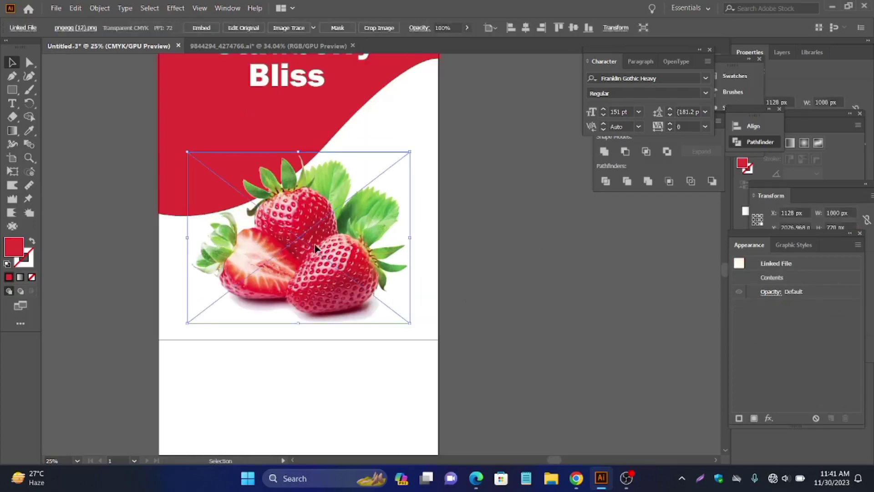
pyautogui.scroll(3, 371, 239)
pyautogui.click(455, 273)
pyautogui.scroll(-1, 454, 273)
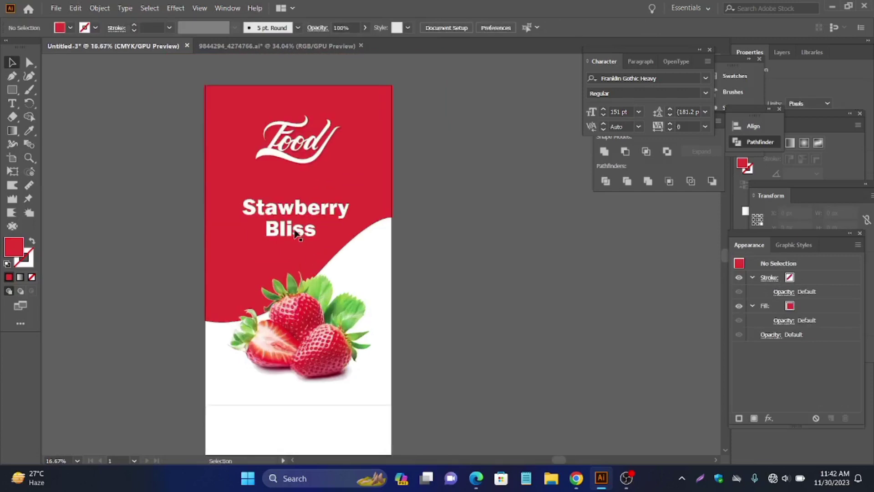
# - Center the two title lines on each other and place a spare copy of the title beside the artboard
pyautogui.click(298, 234)
pyautogui.keyDown('shift'); pyautogui.click(308, 212); pyautogui.keyUp('shift')
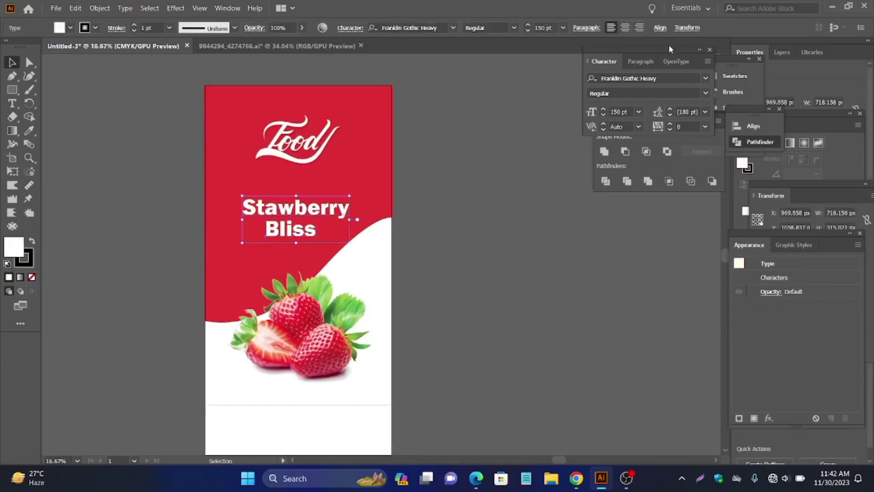
pyautogui.click(660, 27)
pyautogui.click(566, 62)
pyautogui.moveTo(317, 206); pyautogui.dragTo(591, 233)
pyautogui.click(288, 209)
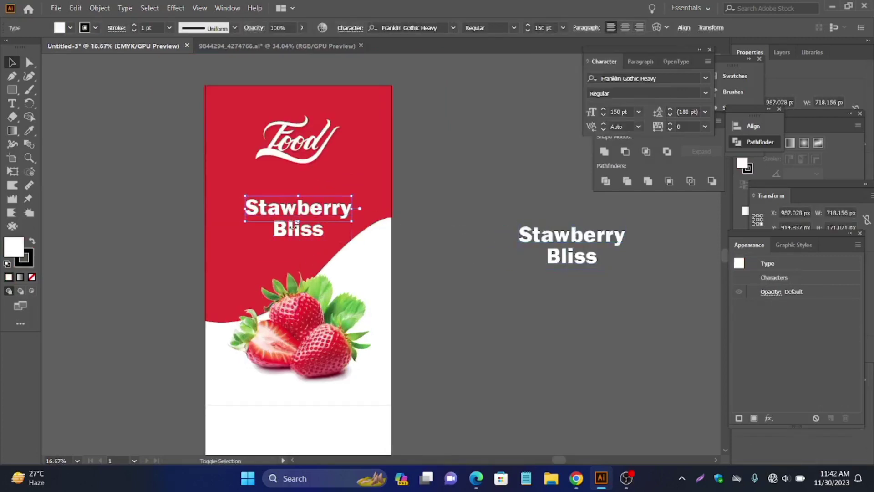
# - Convert the artboard title to outlines as one group and enlarge it to about 945 px wide
pyautogui.rightClick(295, 223)
pyautogui.click(433, 259)
pyautogui.scroll(1, 306, 237)
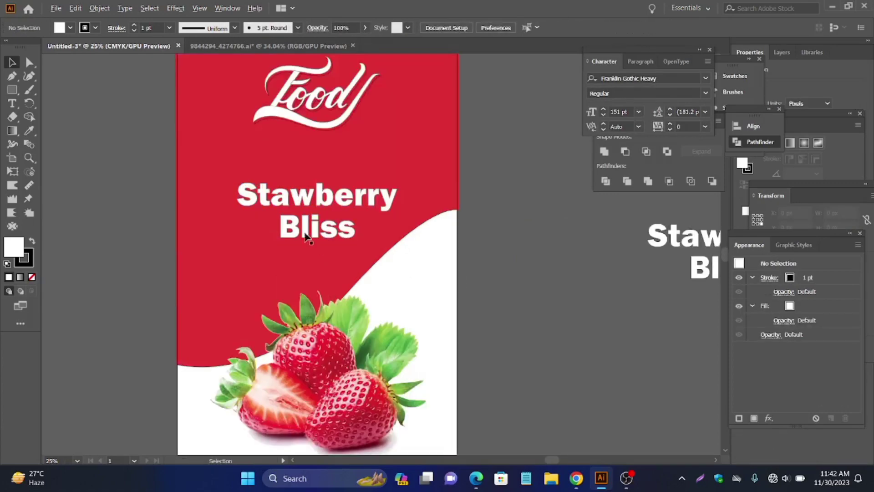
pyautogui.click(345, 202)
pyautogui.moveTo(317, 181); pyautogui.dragTo(318, 162)
pyautogui.scroll(-1, 322, 182)
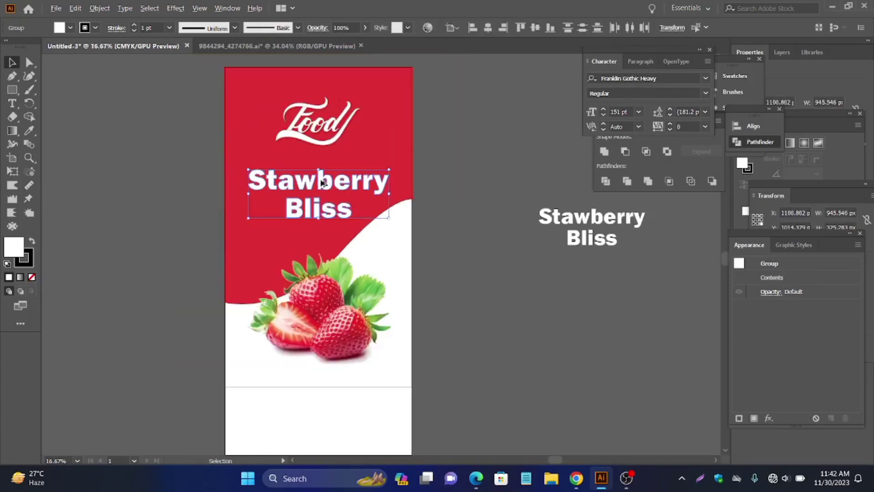
# - Shrink the "Food" logo to about 436 px wide, move it down toward the title and center it horizontally
pyautogui.scroll(1, 325, 210)
pyautogui.rightClick(315, 181)
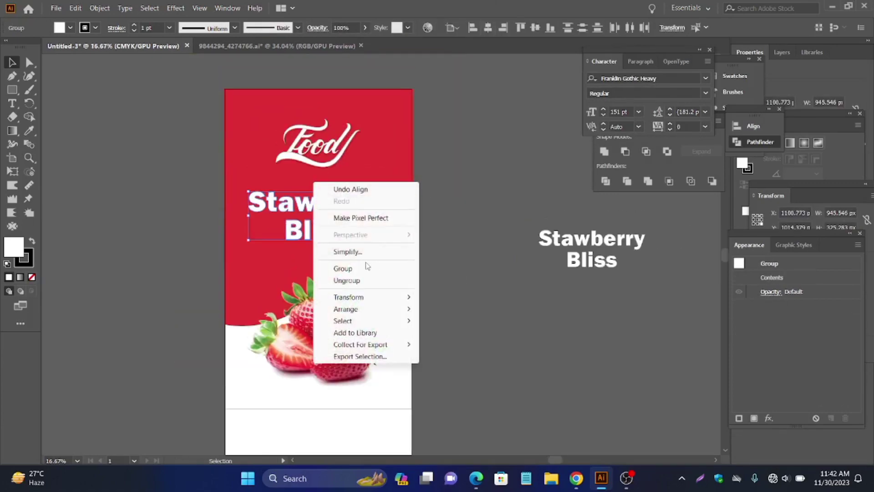
pyautogui.click(362, 184)
pyautogui.moveTo(317, 160)
pyautogui.mouseDown()
pyautogui.moveTo(314, 178)
pyautogui.moveTo(315, 166)
pyautogui.mouseUp()
pyautogui.moveTo(319, 124); pyautogui.dragTo(318, 135)
pyautogui.click(487, 27)
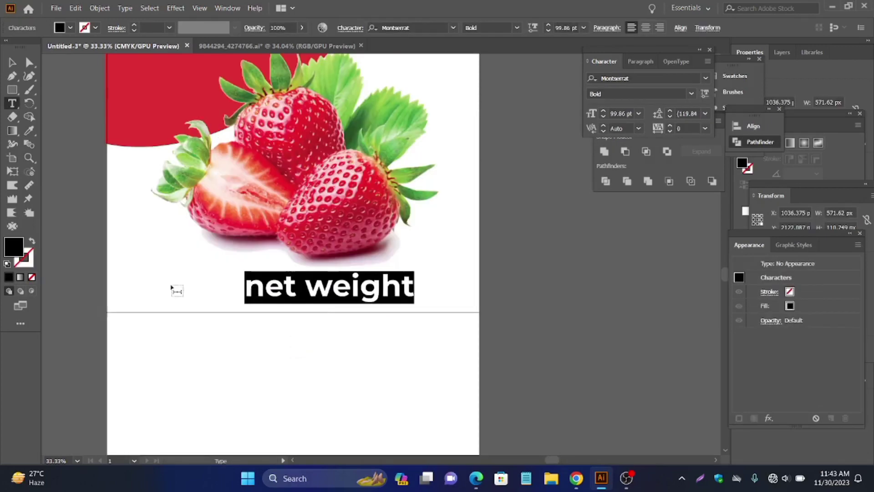
# - Replace the "net weight" text below the strawberries with "Net wt 250 g" and scale it down to 73.22 pt
pyautogui.write('NT')
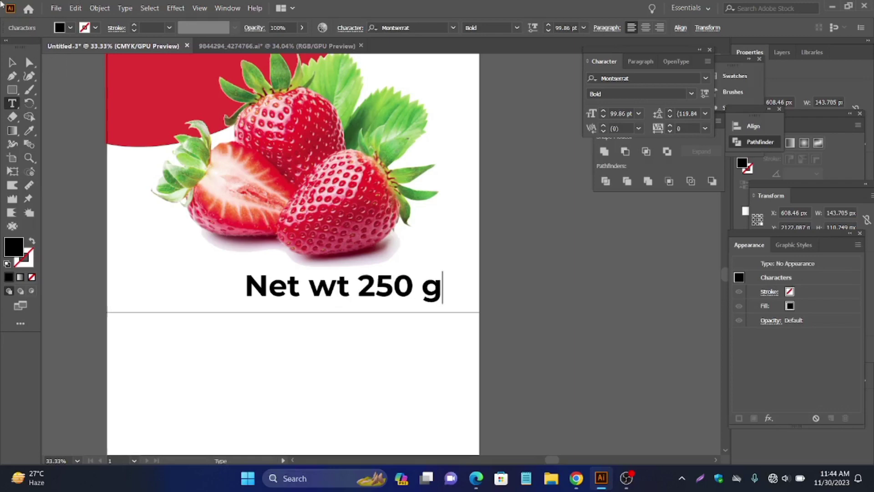
pyautogui.click(12, 63)
pyautogui.moveTo(443, 289); pyautogui.dragTo(368, 287)
# - Correct the weight label to "Net wt. 250g" by removing the space before the g and adding a period after wt
pyautogui.click(14, 104)
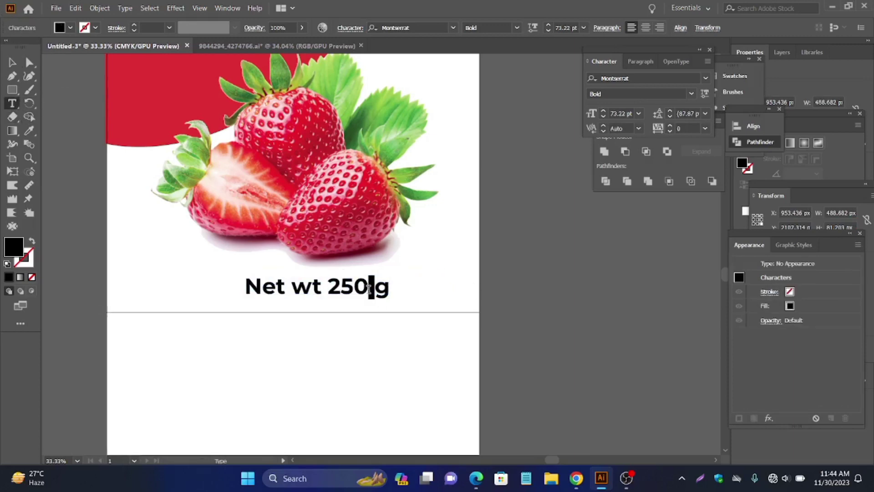
pyautogui.click(12, 63)
pyautogui.scroll(1, 334, 291)
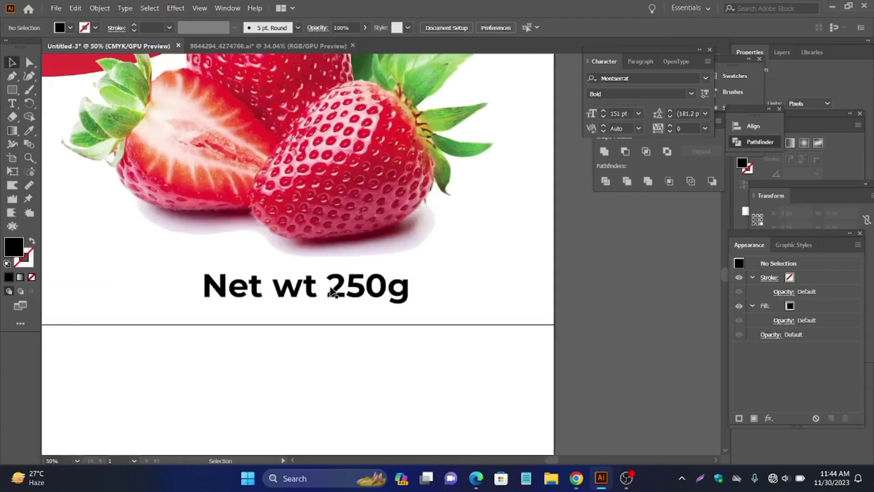
pyautogui.click(14, 105)
pyautogui.click(317, 286)
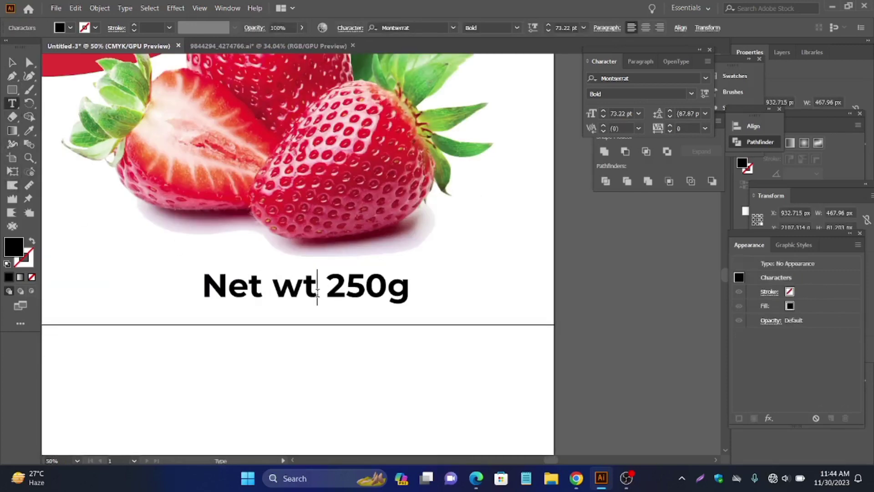
pyautogui.write('.')
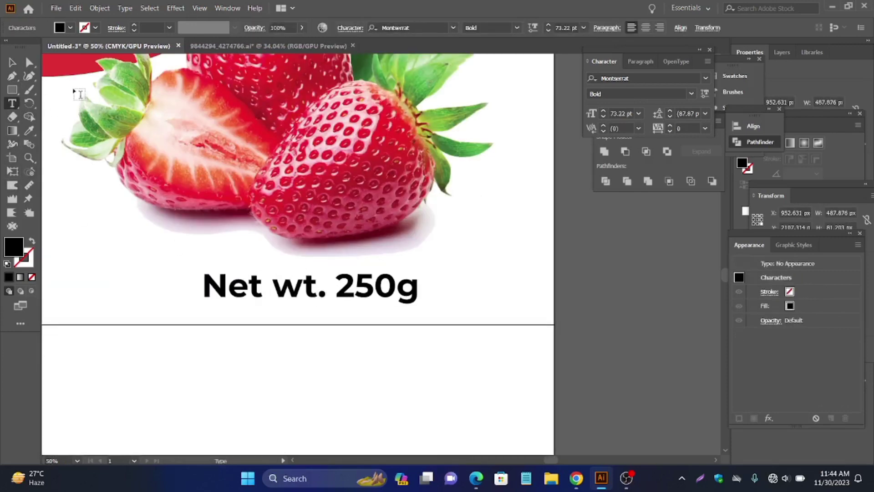
pyautogui.click(12, 62)
pyautogui.scroll(-2, 315, 290)
pyautogui.scroll(1, 305, 285)
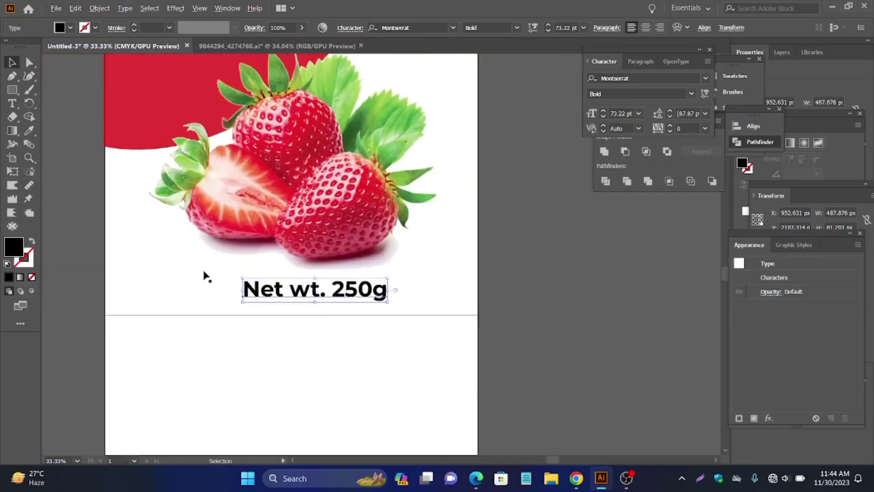
# - Move the strawberry image and the "Net wt. 250g" label slightly up and center the label horizontally on the panel
pyautogui.scroll(-1, 221, 284)
pyautogui.click(264, 214)
pyautogui.scroll(1, 474, 330)
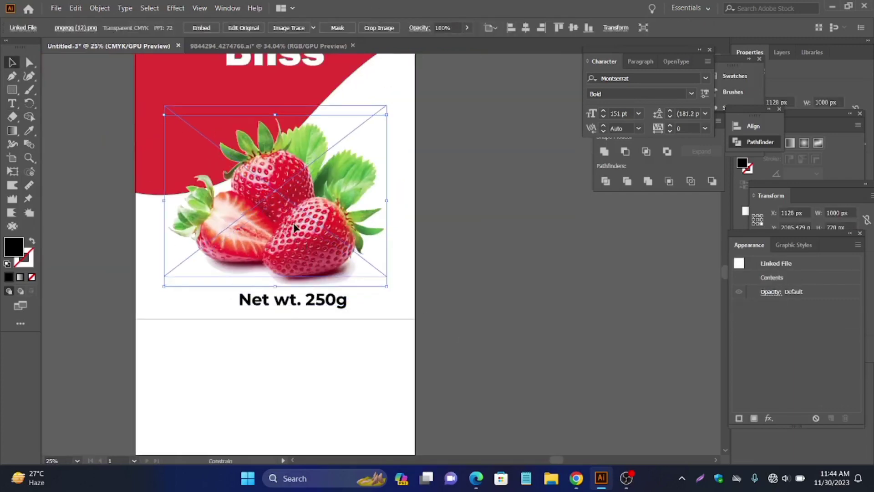
pyautogui.moveTo(293, 306); pyautogui.dragTo(283, 295)
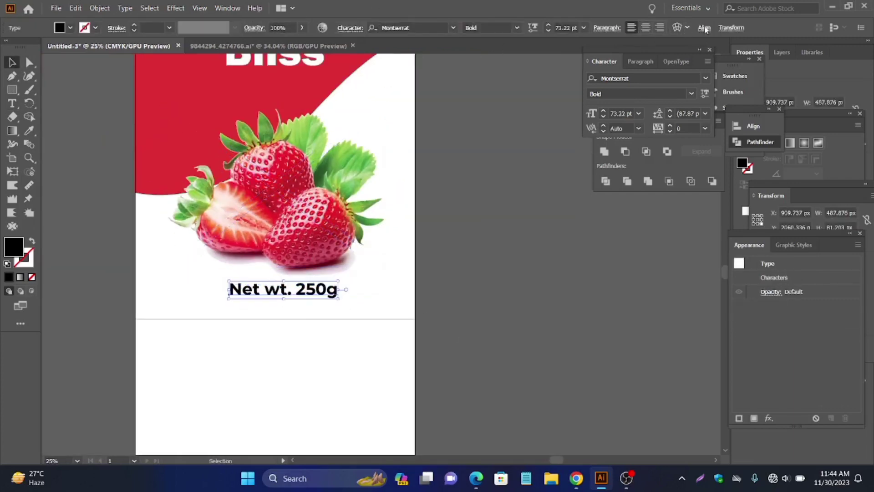
pyautogui.click(704, 27)
pyautogui.click(614, 61)
pyautogui.scroll(-1, 285, 219)
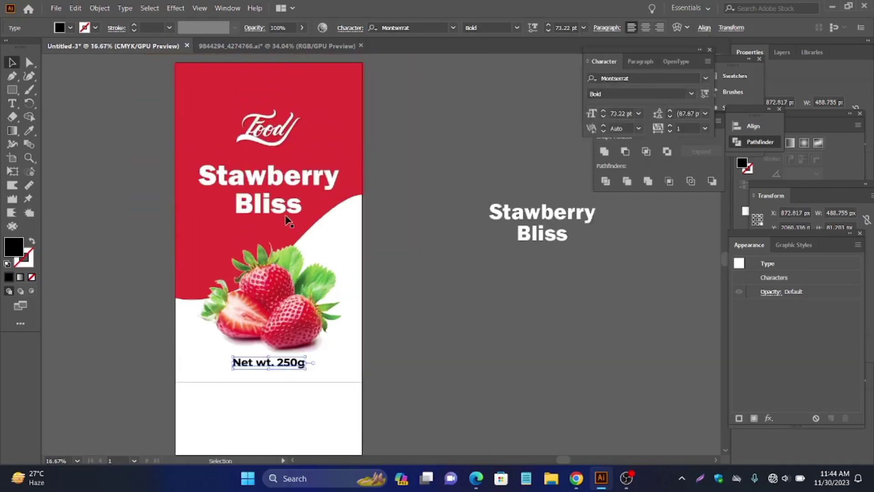
# - Move the outlined title slightly down toward the strawberries
pyautogui.click(285, 219)
pyautogui.moveTo(283, 214); pyautogui.dragTo(282, 220)
pyautogui.hotkey('ctrl', 'shift', 'a')
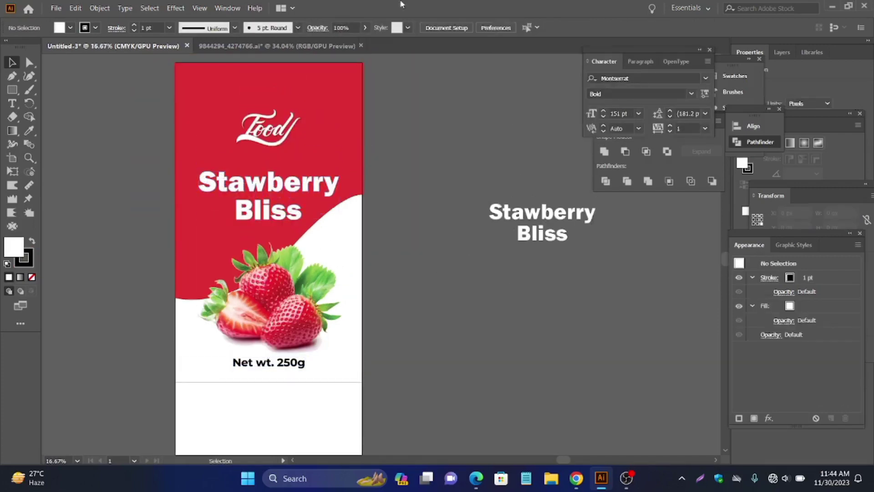
# - Move the white "Food" logo down closer to the title
pyautogui.scroll(1, 312, 229)
pyautogui.scroll(-1, 285, 257)
pyautogui.click(268, 247)
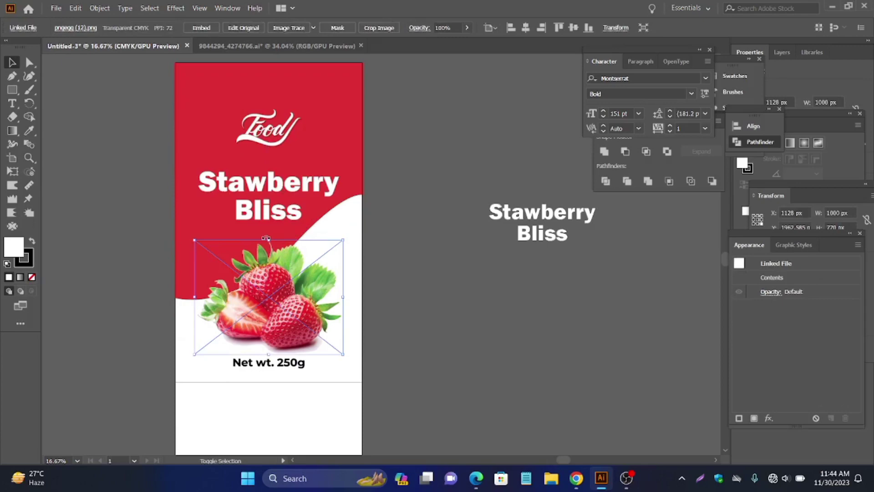
pyautogui.click(268, 184)
pyautogui.click(275, 149)
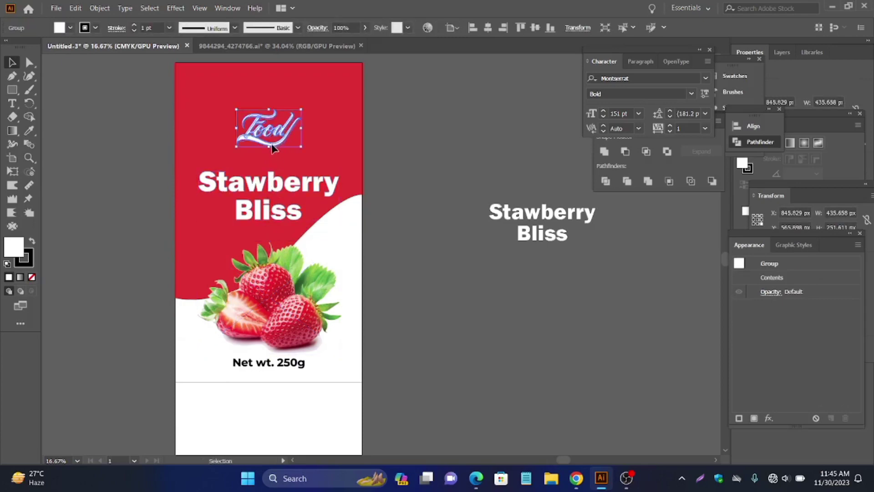
pyautogui.click(384, 171)
pyautogui.scroll(-1, 308, 212)
pyautogui.scroll(2, 273, 169)
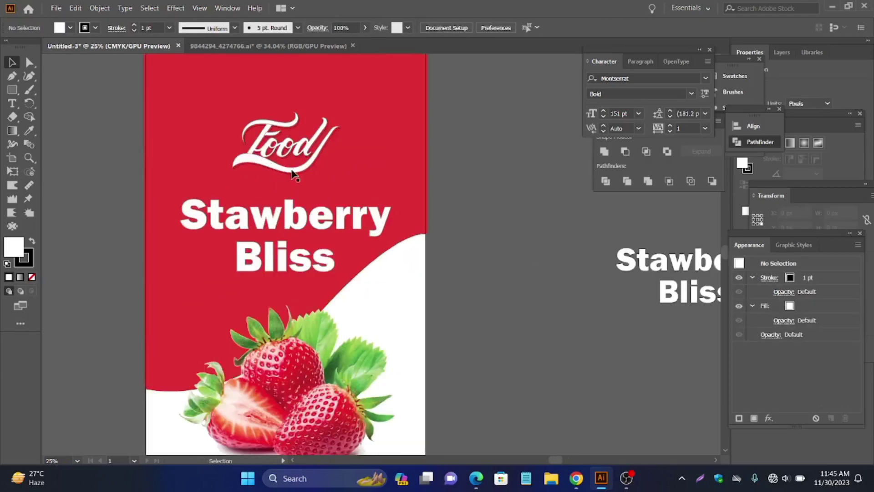
pyautogui.scroll(-2, 291, 177)
pyautogui.scroll(1, 258, 182)
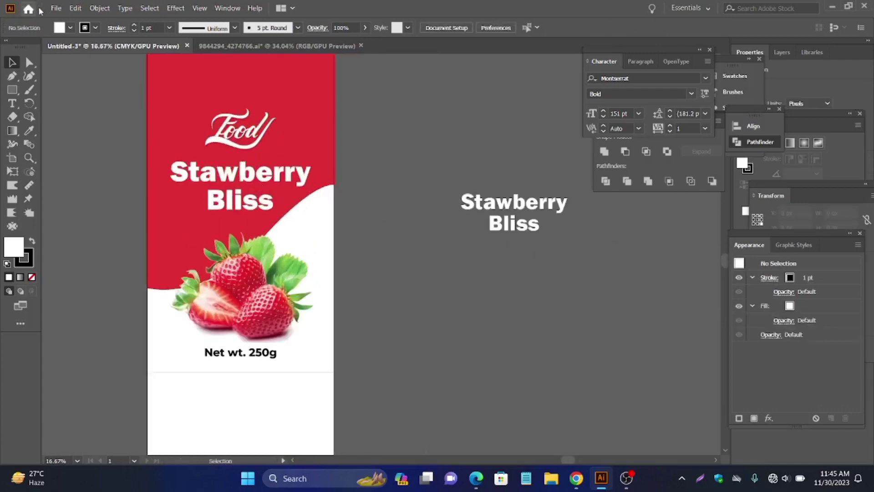
# - Open the halftone dot pattern file 12226.eps from the bacground folder inside 11vector file 1
pyautogui.click(56, 9)
pyautogui.click(76, 45)
pyautogui.scroll(-10, 255, 173)
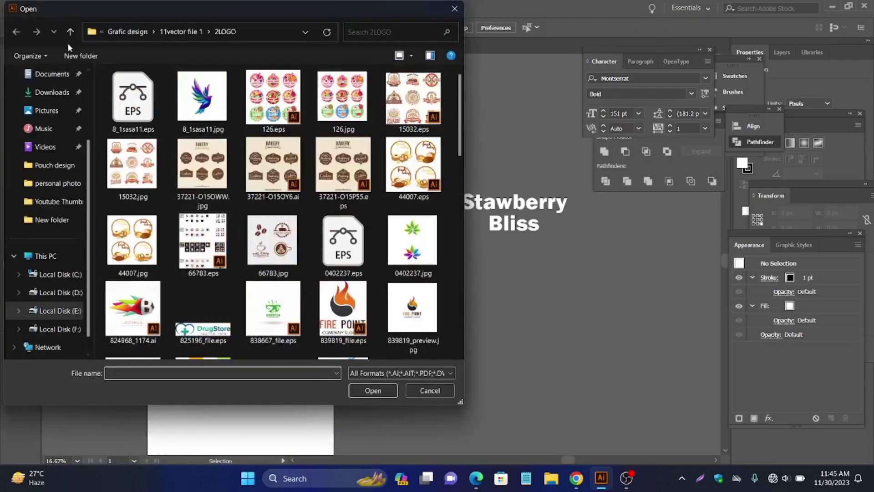
pyautogui.click(70, 31)
pyautogui.doubleClick(276, 117)
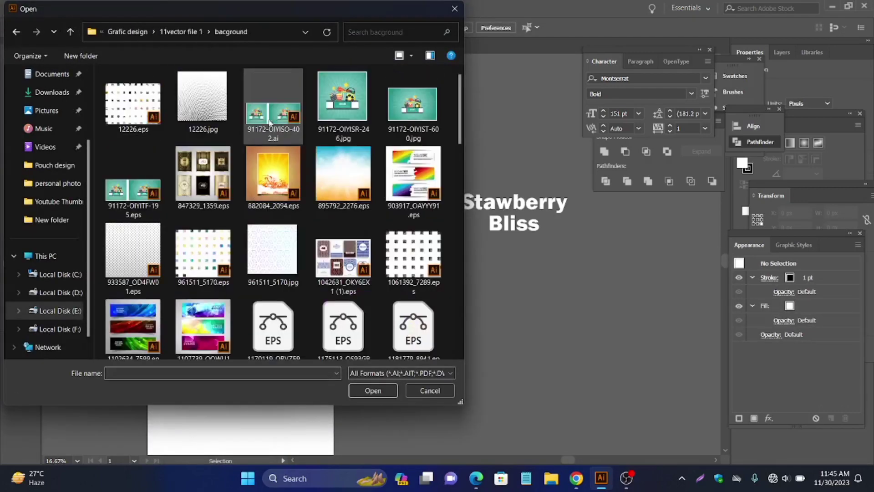
pyautogui.doubleClick(133, 98)
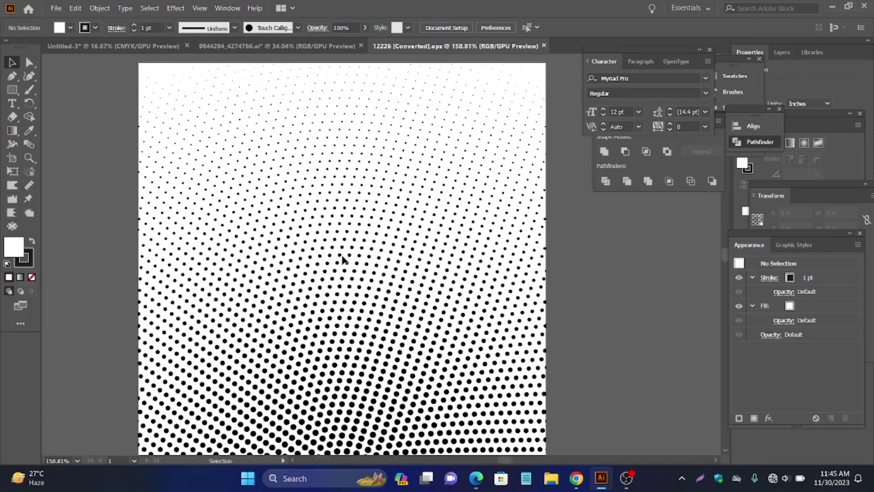
# - Ungroup the halftone dot artwork and bring it into the package document Untitled-3
pyautogui.moveTo(360, 232); pyautogui.dragTo(218, 177)
pyautogui.rightClick(218, 178)
pyautogui.click(242, 267)
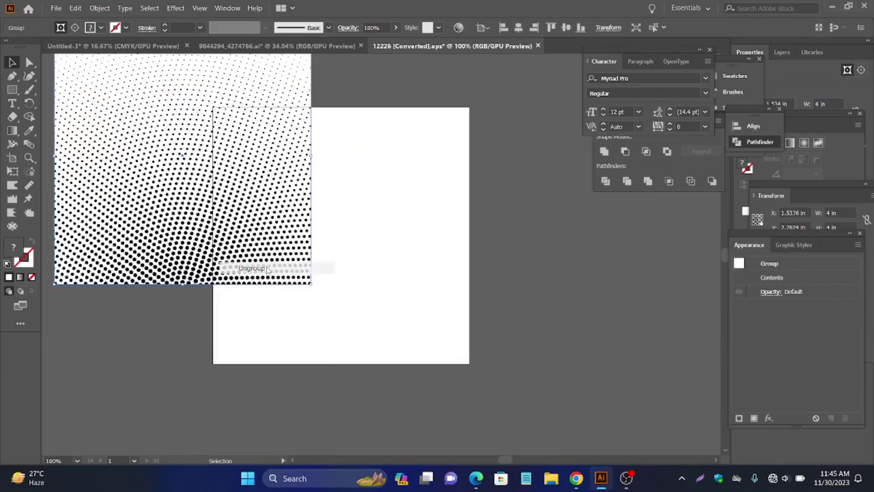
pyautogui.click(343, 227)
pyautogui.moveTo(212, 219); pyautogui.dragTo(148, 120)
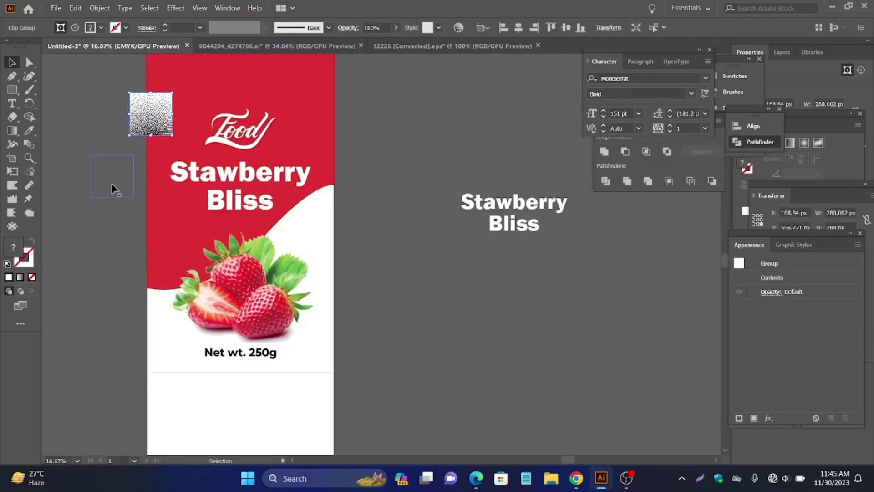
# - Release the halftone pattern's clipping mask and move its white backing square out beside the package
pyautogui.scroll(4, 111, 183)
pyautogui.scroll(-3, 119, 200)
pyautogui.moveTo(129, 256); pyautogui.dragTo(129, 276)
pyautogui.rightClick(132, 212)
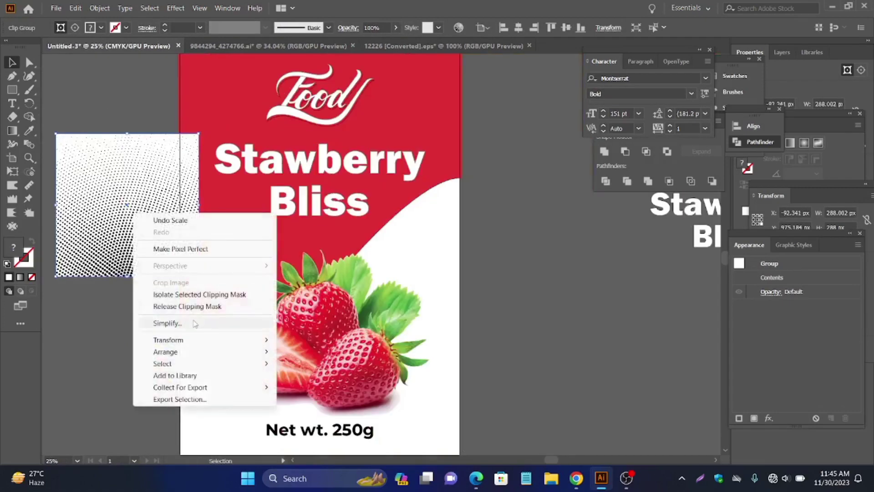
pyautogui.click(191, 307)
pyautogui.scroll(-1, 150, 318)
pyautogui.moveTo(99, 248); pyautogui.dragTo(523, 370)
# - Flip the dot pattern so its densest dots are uppermost and enlarge it to cover the upper front panel's full width
pyautogui.click(131, 228)
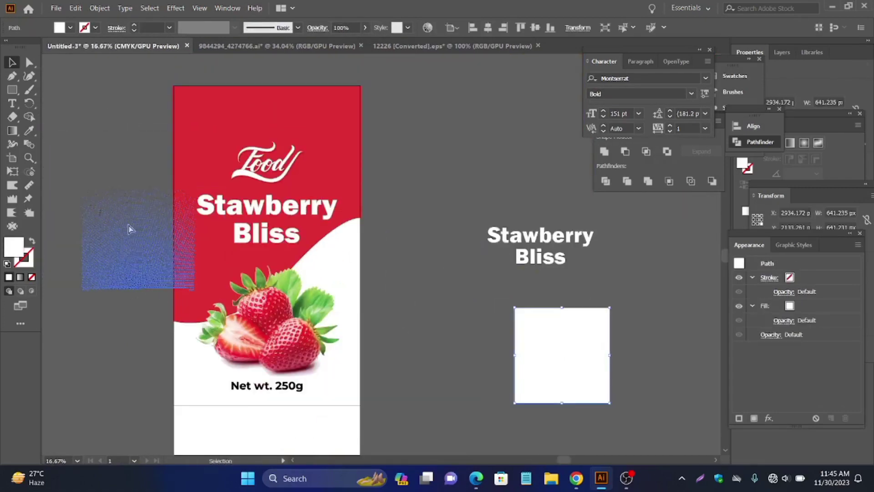
pyautogui.moveTo(131, 228); pyautogui.dragTo(138, 173)
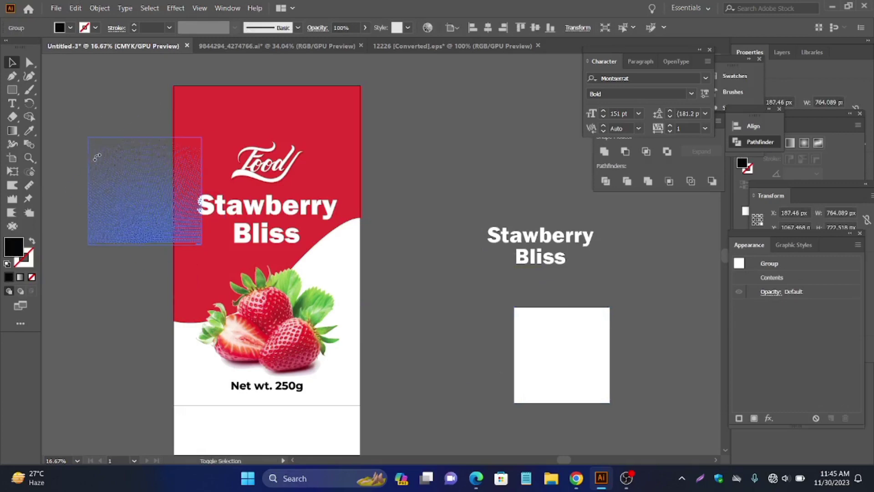
pyautogui.scroll(-1, 158, 231)
pyautogui.scroll(3, 118, 182)
pyautogui.moveTo(83, 158); pyautogui.dragTo(205, 157)
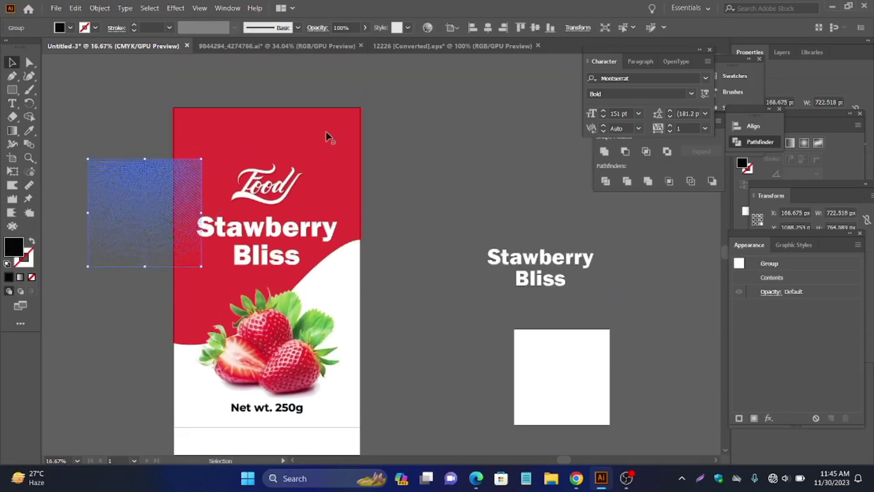
pyautogui.moveTo(149, 254); pyautogui.dragTo(267, 283)
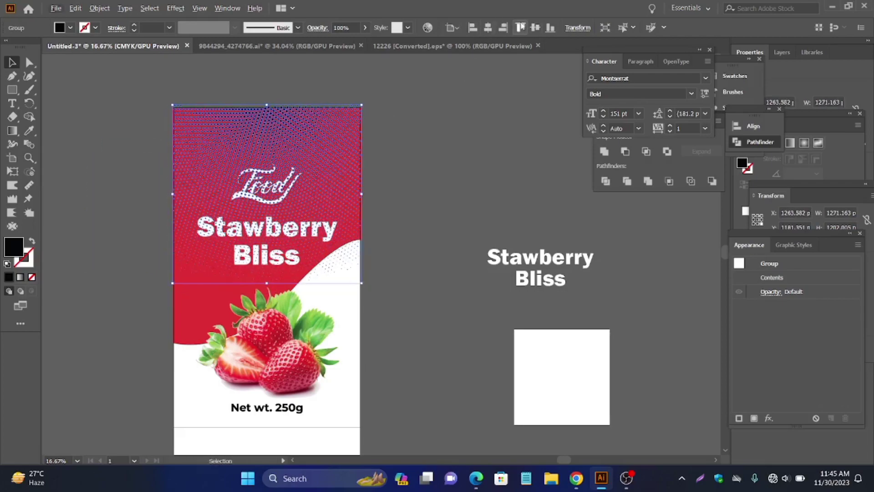
pyautogui.scroll(2, 265, 107)
pyautogui.hotkey('ctrl', 'shift', 'a')
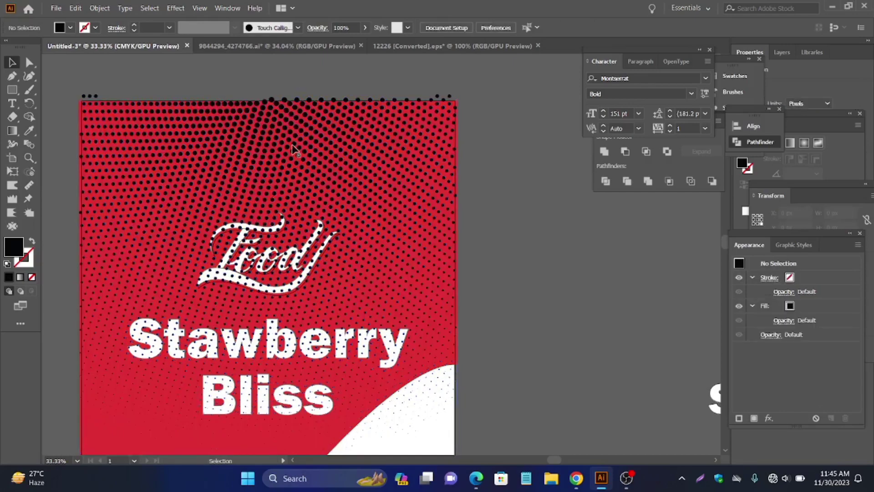
# - Try to send the dot pattern behind the other artwork
pyautogui.rightClick(292, 148)
pyautogui.moveTo(322, 284)
pyautogui.click(483, 320)
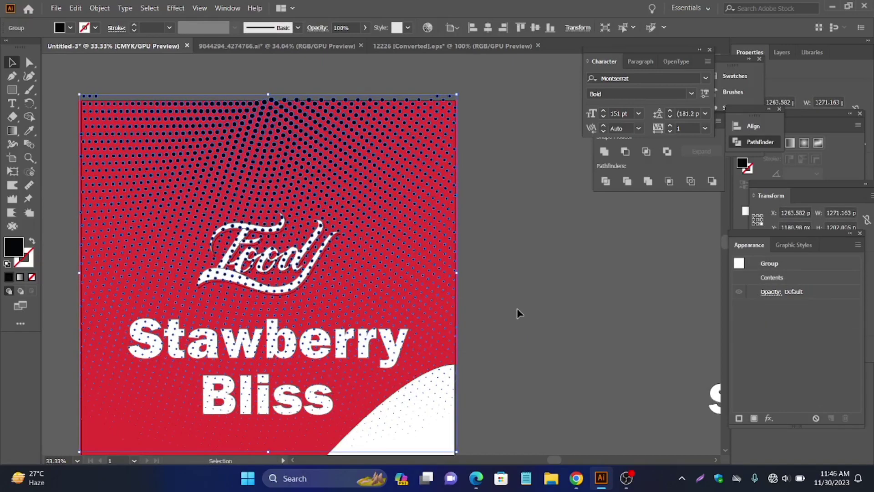
pyautogui.click(518, 313)
# - Bring the white "Food" logo in front of the dot pattern
pyautogui.click(271, 271)
pyautogui.scroll(5, 268, 264)
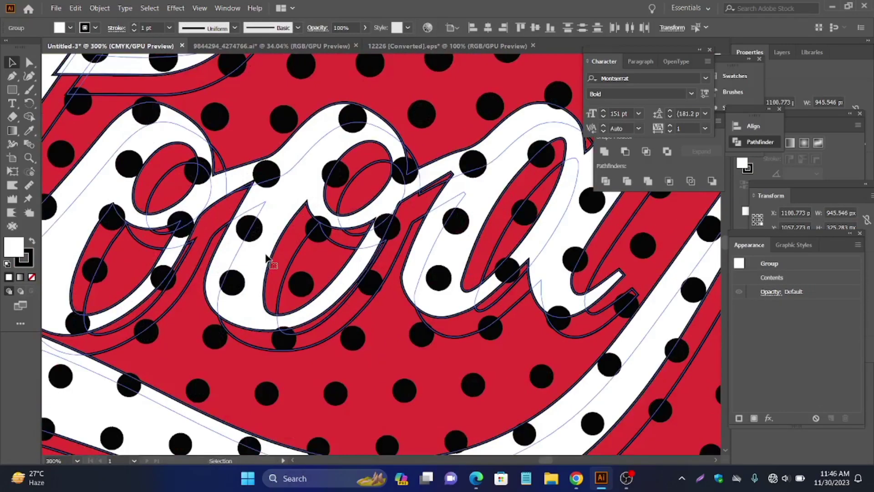
pyautogui.click(266, 258)
pyautogui.click(249, 274)
pyautogui.scroll(-5, 255, 273)
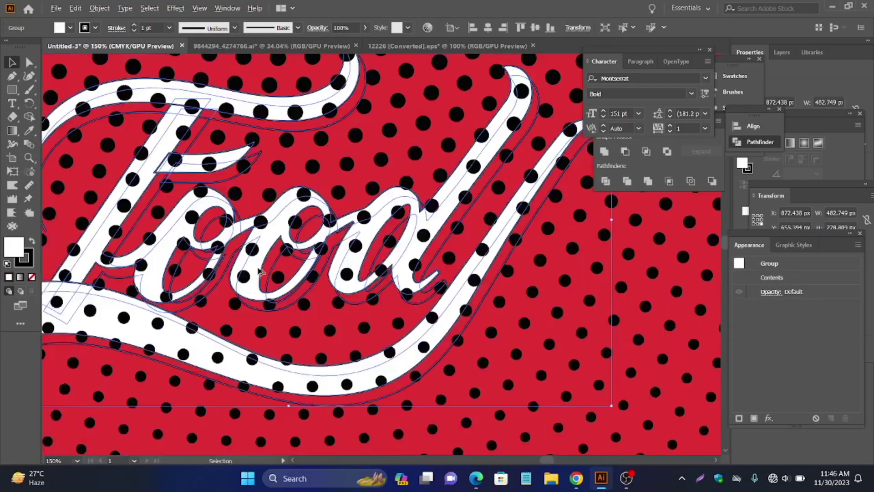
pyautogui.rightClick(283, 272)
pyautogui.moveTo(331, 225)
pyautogui.click(450, 218)
pyautogui.hotkey('ctrl', '-')
pyautogui.hotkey('ctrl', '-')
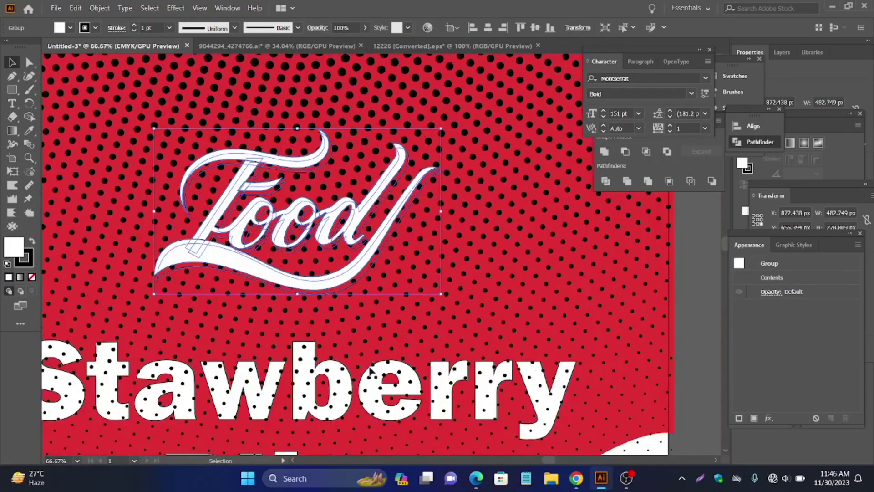
# - Remove the title's stroke by setting it to 0 pt and bring the title in front of the dot pattern
pyautogui.click(291, 391)
pyautogui.hotkey('ctrl', '-')
pyautogui.click(168, 28)
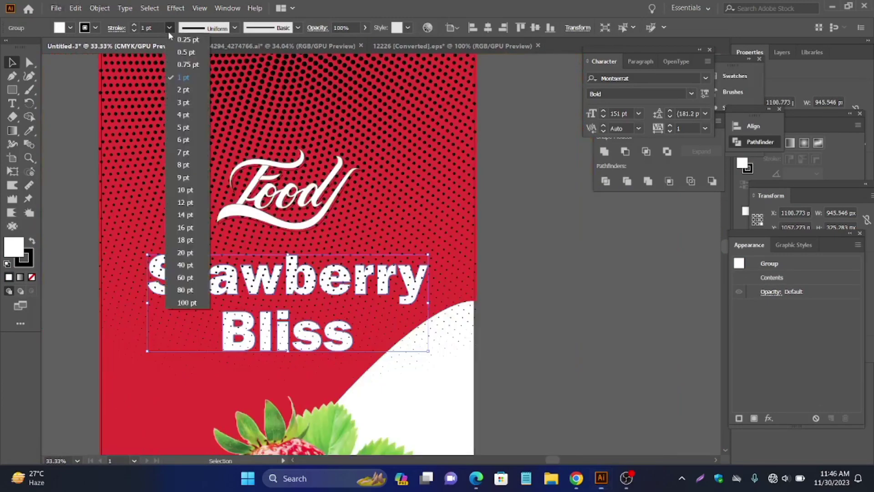
pyautogui.click(187, 39)
pyautogui.click(134, 31)
pyautogui.rightClick(323, 292)
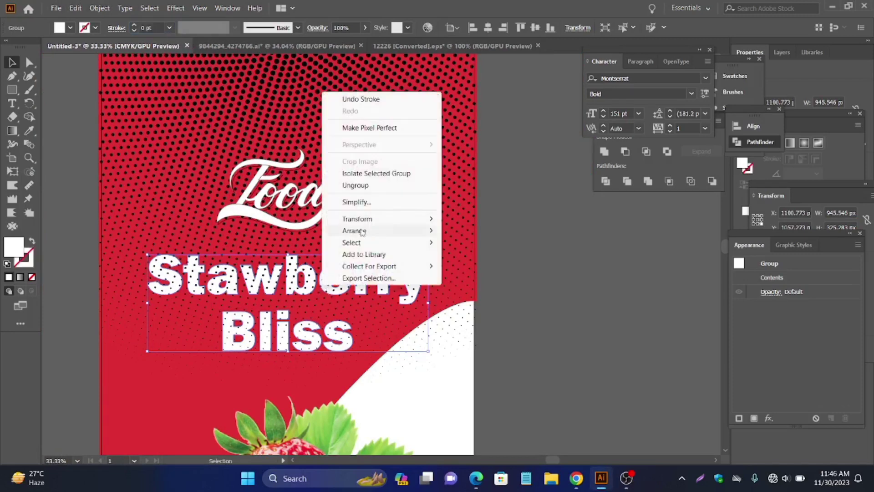
pyautogui.moveTo(362, 231)
pyautogui.click(479, 232)
# - Set the dot pattern's blending mode to Overlay
pyautogui.click(332, 111)
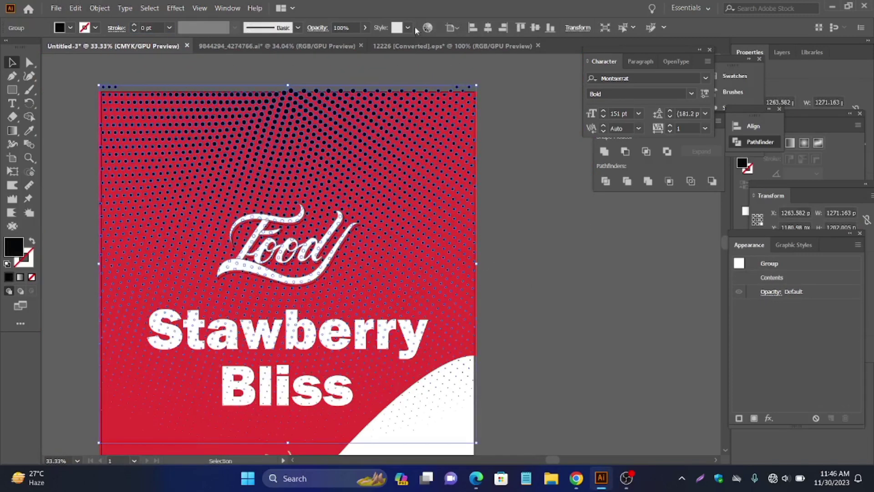
pyautogui.click(327, 30)
pyautogui.click(237, 46)
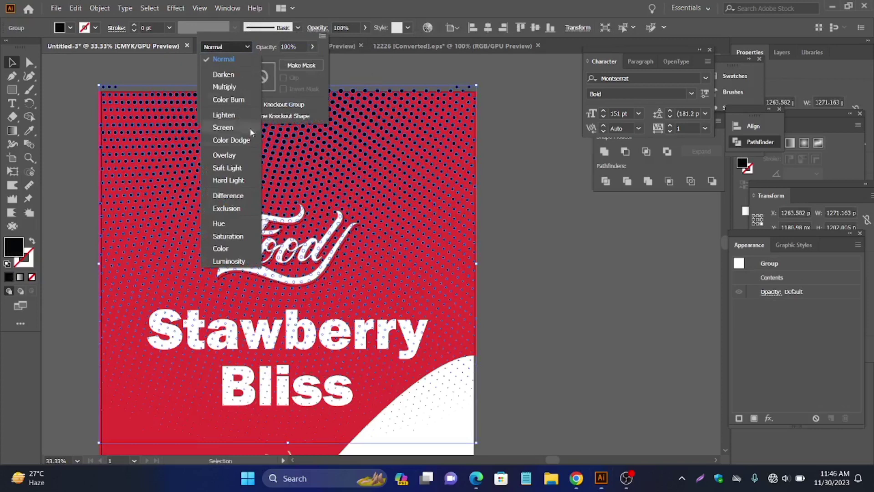
pyautogui.click(227, 155)
pyautogui.click(560, 240)
pyautogui.scroll(-1, 375, 394)
pyautogui.hotkey('ctrl', '-')
pyautogui.hotkey('ctrl', '-')
pyautogui.hotkey('ctrl', '-')
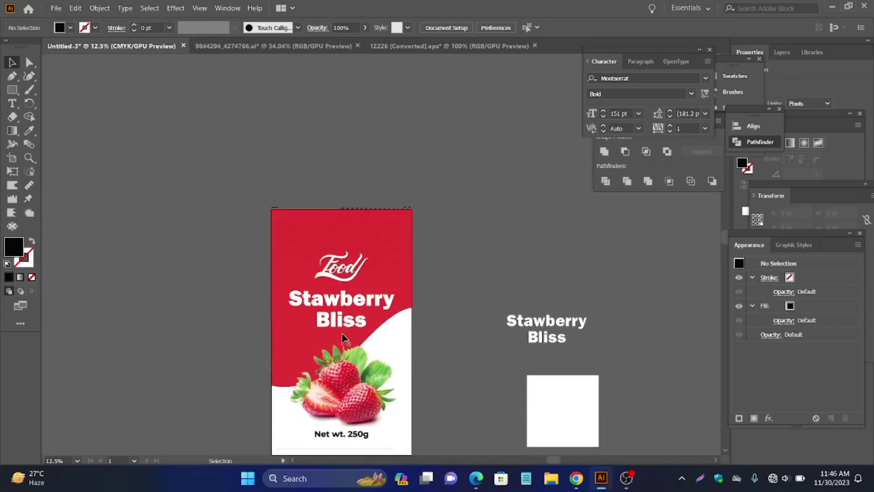
# - Enlarge the strawberry image slightly below the title
pyautogui.moveTo(383, 298); pyautogui.dragTo(346, 243)
pyautogui.hotkey('ctrl', '+')
pyautogui.hotkey('ctrl', '+')
pyautogui.scroll(1, 332, 296)
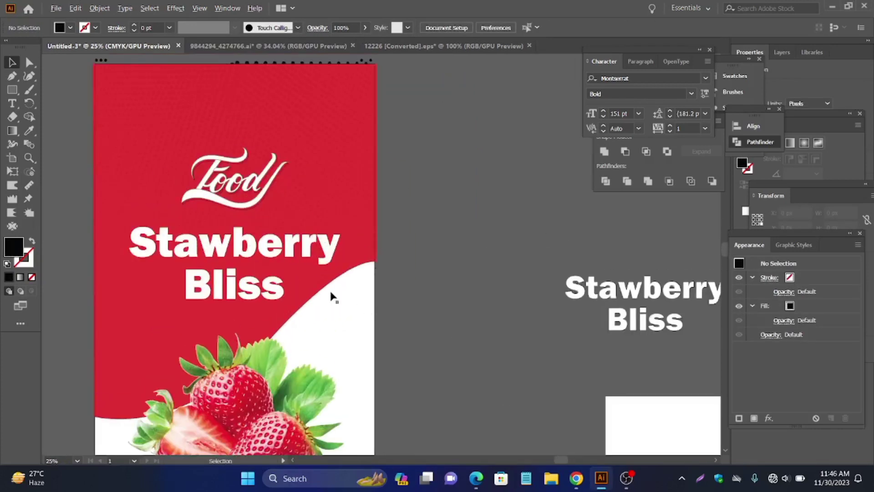
pyautogui.scroll(-1, 328, 293)
pyautogui.scroll(1, 275, 276)
pyautogui.click(276, 275)
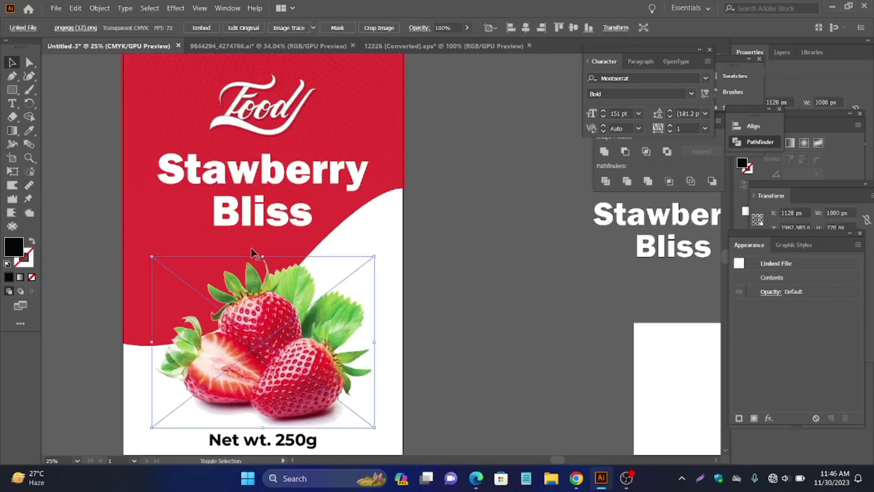
pyautogui.moveTo(265, 257); pyautogui.dragTo(265, 251)
pyautogui.click(424, 260)
pyautogui.scroll(-1, 314, 273)
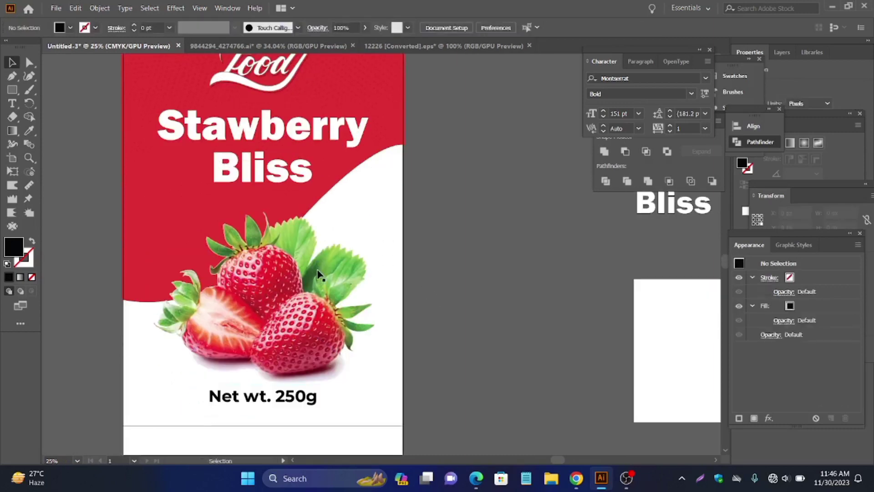
# - Open 7744789.ai and 59473.eps from the Nutrition facts folder inside 11vector file 1
pyautogui.scroll(-2, 314, 274)
pyautogui.click(46, 8)
pyautogui.click(61, 44)
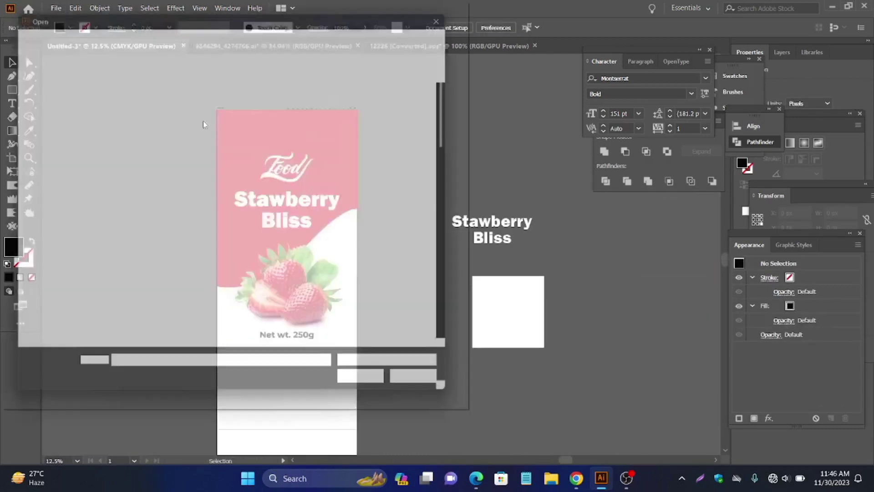
pyautogui.click(57, 300)
pyautogui.scroll(-3, 278, 136)
pyautogui.doubleClick(278, 119)
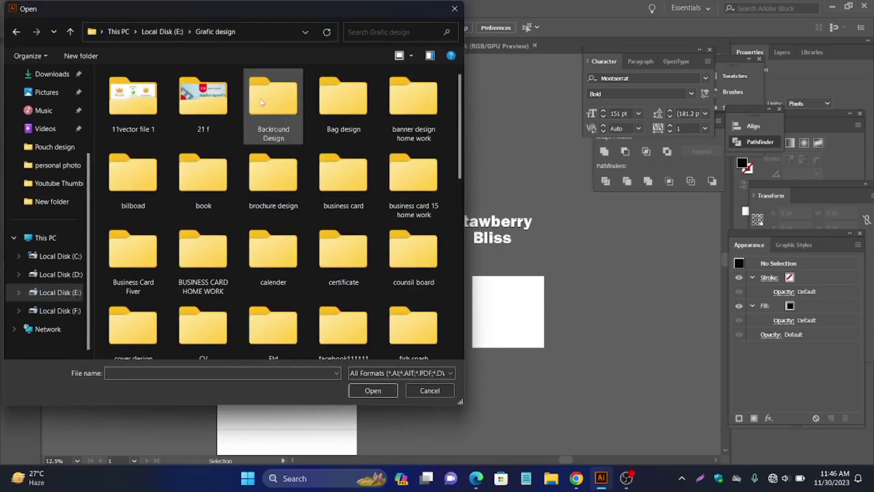
pyautogui.scroll(-10, 273, 233)
pyautogui.scroll(10, 214, 238)
pyautogui.doubleClick(134, 101)
pyautogui.doubleClick(133, 232)
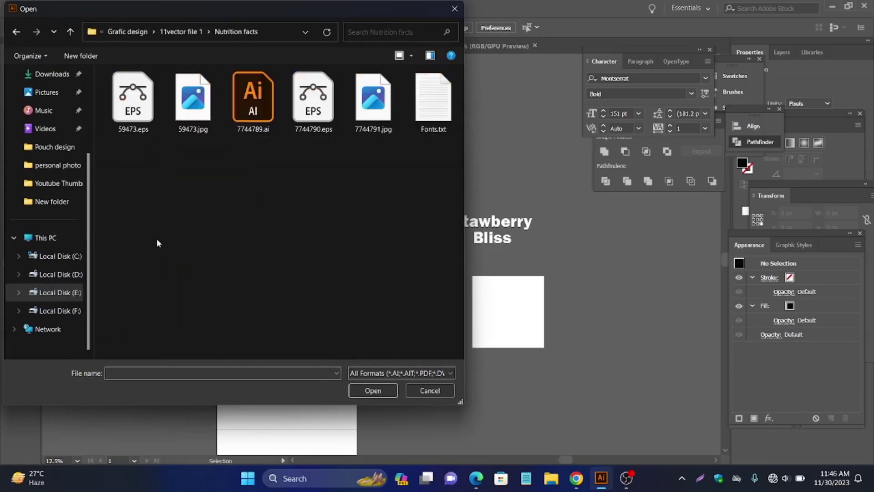
pyautogui.doubleClick(253, 100)
# - Ungroup the two Nutrition Facts labels and bring the one with blank values into the package document
pyautogui.click(218, 232)
pyautogui.scroll(-2, 221, 231)
pyautogui.rightClick(236, 223)
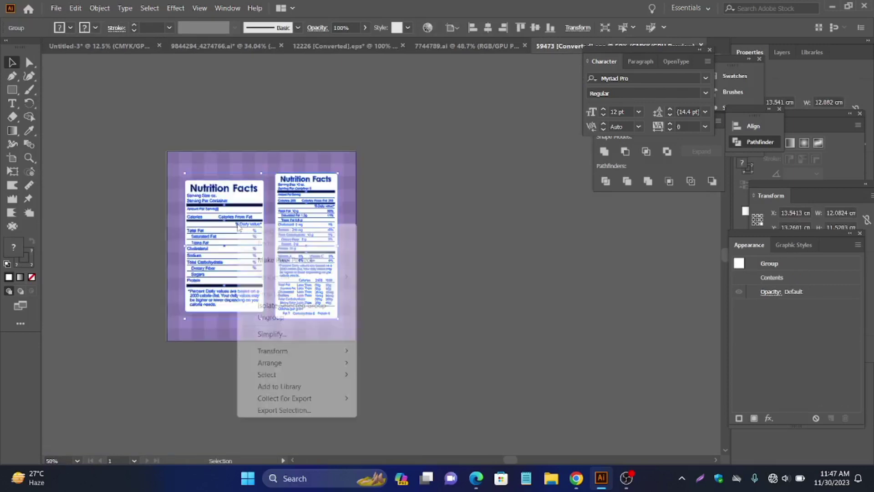
pyautogui.click(262, 316)
pyautogui.click(433, 294)
pyautogui.moveTo(235, 242); pyautogui.dragTo(137, 200)
pyautogui.scroll(-2, 167, 175)
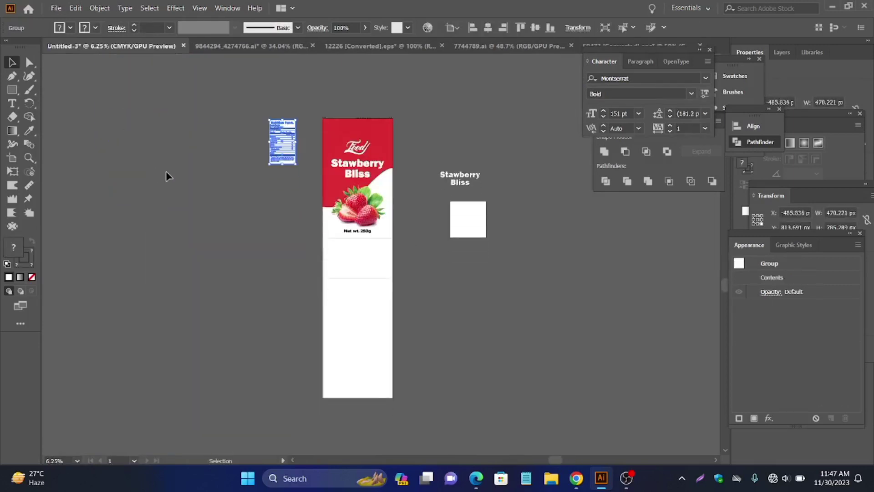
# - Place the Nutrition Facts label on the lowest package panel, turned upside down and enlarged to about 672 px wide
pyautogui.scroll(1, 282, 153)
pyautogui.moveTo(383, 182); pyautogui.dragTo(289, 157)
pyautogui.moveTo(168, 102); pyautogui.dragTo(287, 362)
pyautogui.scroll(-2, 276, 335)
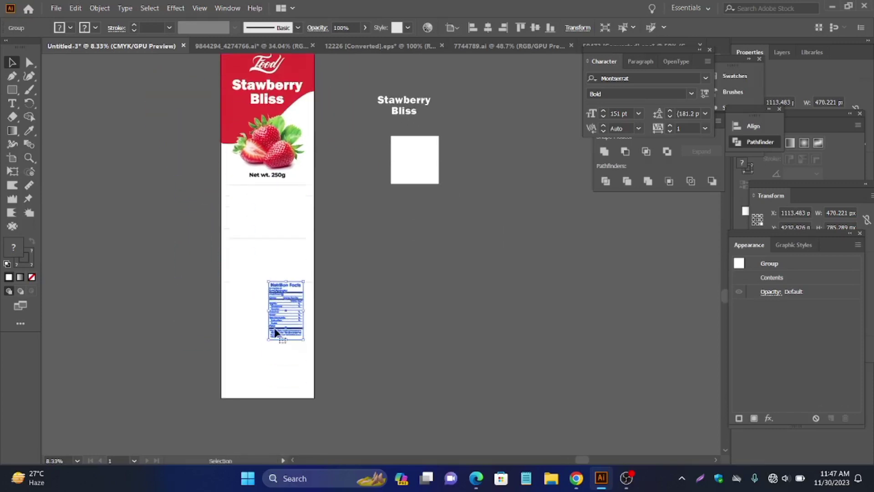
pyautogui.scroll(2, 272, 327)
pyautogui.moveTo(259, 227); pyautogui.dragTo(268, 363)
pyautogui.scroll(-1, 275, 336)
pyautogui.moveTo(263, 277); pyautogui.dragTo(263, 226)
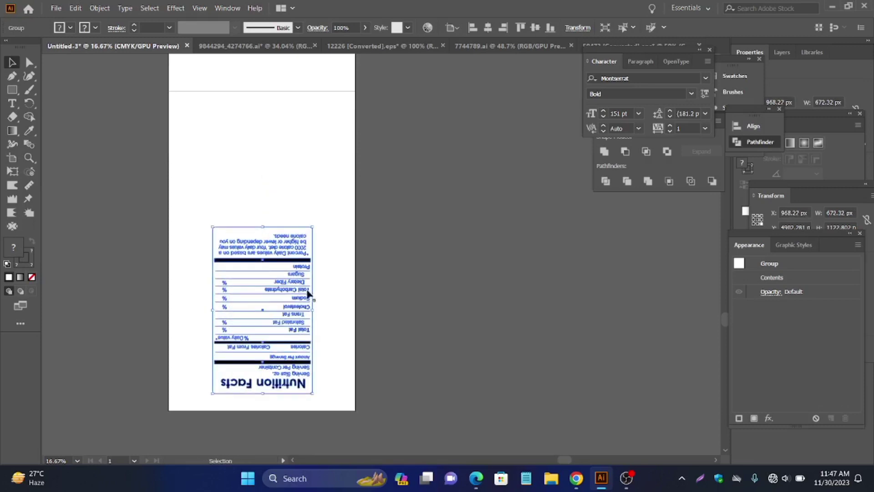
pyautogui.scroll(-1, 310, 295)
pyautogui.click(404, 314)
pyautogui.moveTo(276, 298); pyautogui.dragTo(276, 281)
# - Place a copy of the red curved background, rotated 180°, behind the Nutrition Facts label along the artboard's lower edge
pyautogui.scroll(-4, 289, 291)
pyautogui.moveTo(497, 237); pyautogui.dragTo(225, 240)
pyautogui.scroll(1, 205, 241)
pyautogui.moveTo(371, 247); pyautogui.dragTo(274, 249)
pyautogui.scroll(1, 275, 249)
pyautogui.moveTo(299, 61); pyautogui.dragTo(325, 275)
pyautogui.hotkey('ctrl', 'z')
pyautogui.scroll(1, 280, 224)
pyautogui.moveTo(211, 178); pyautogui.dragTo(218, 290)
pyautogui.scroll(-1, 219, 290)
pyautogui.moveTo(210, 201); pyautogui.dragTo(307, 305)
pyautogui.moveTo(292, 269); pyautogui.dragTo(284, 335)
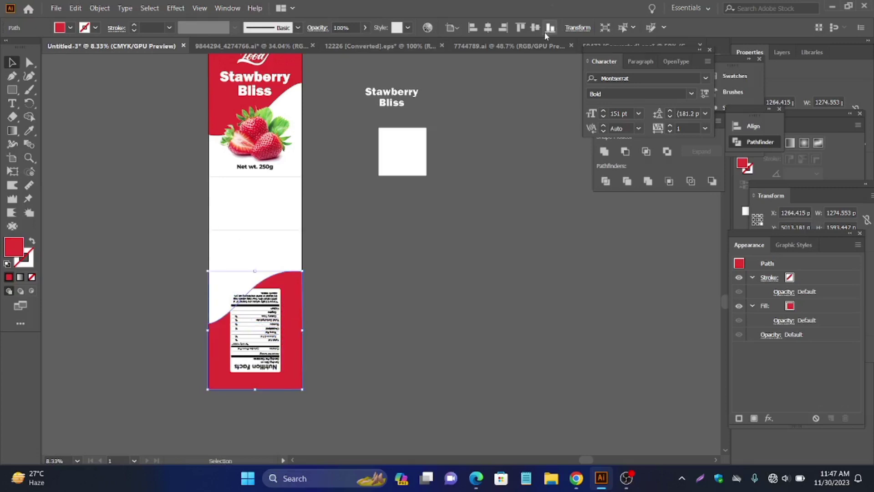
pyautogui.click(318, 355)
# - Enlarge the Nutrition Facts label to about 724 px wide and center it horizontally on the red panel
pyautogui.click(267, 325)
pyautogui.scroll(1, 265, 324)
pyautogui.scroll(-1, 264, 321)
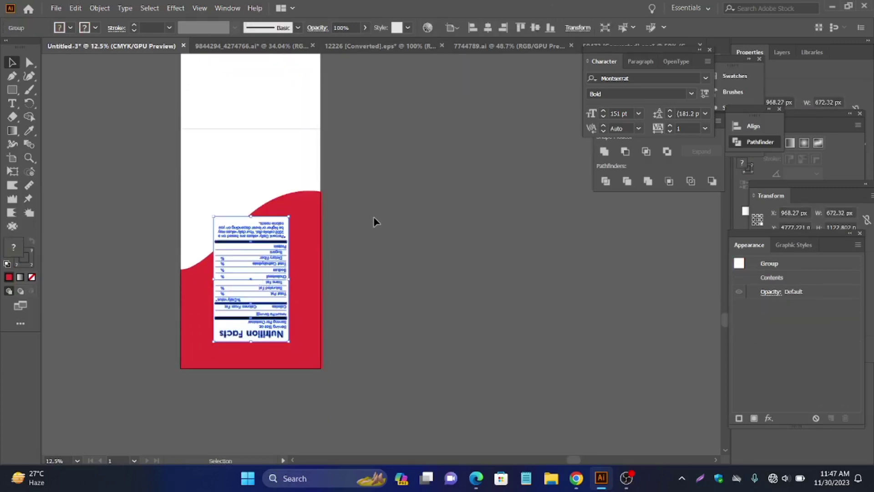
pyautogui.scroll(1, 299, 246)
pyautogui.moveTo(238, 169); pyautogui.dragTo(239, 155)
pyautogui.click(488, 290)
pyautogui.moveTo(264, 269); pyautogui.dragTo(264, 283)
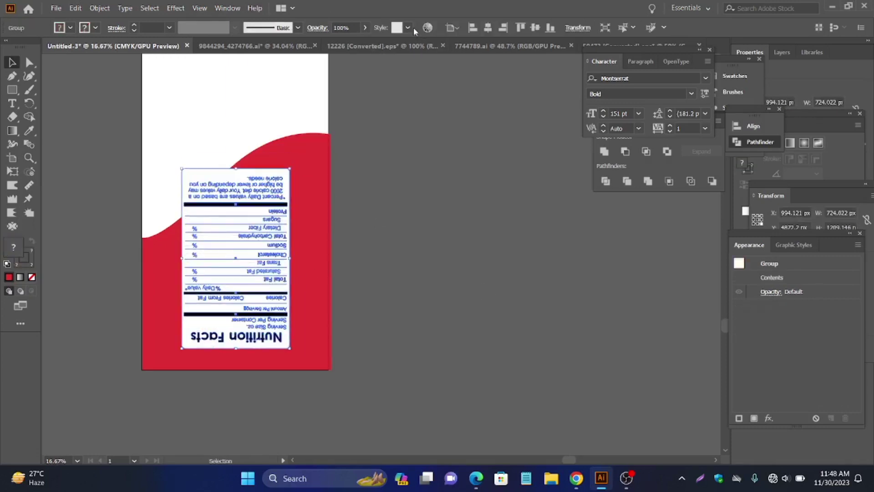
pyautogui.click(488, 30)
# - Move the Nutrition Facts label slightly up, away from the lower edge of the red panel
pyautogui.click(342, 264)
pyautogui.scroll(1, 298, 274)
pyautogui.click(286, 267)
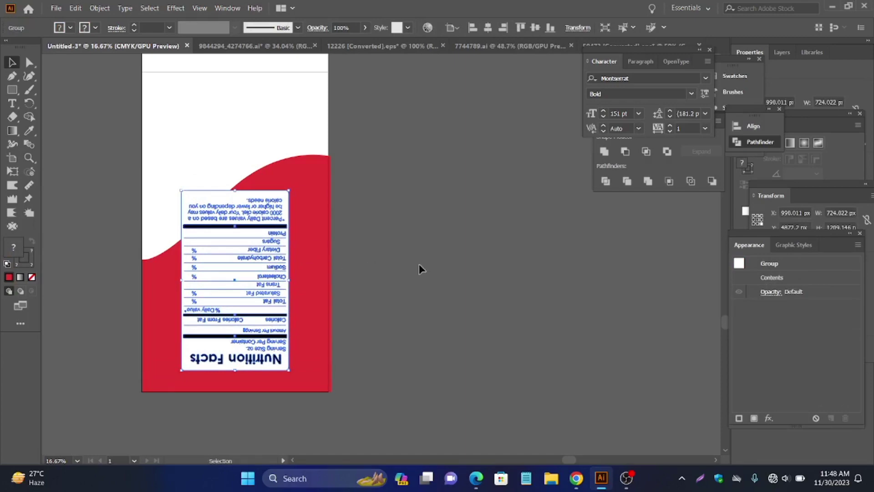
pyautogui.click(419, 265)
pyautogui.scroll(-1, 328, 264)
pyautogui.moveTo(237, 262)
pyautogui.mouseDown()
pyautogui.moveTo(239, 228)
pyautogui.moveTo(237, 270)
pyautogui.mouseUp()
pyautogui.click(387, 262)
pyautogui.scroll(2, 220, 196)
# - Draw a text box about 855 by 689 px beside the back panel, with the Lorem ipsum placeholder repeated three times
pyautogui.click(14, 104)
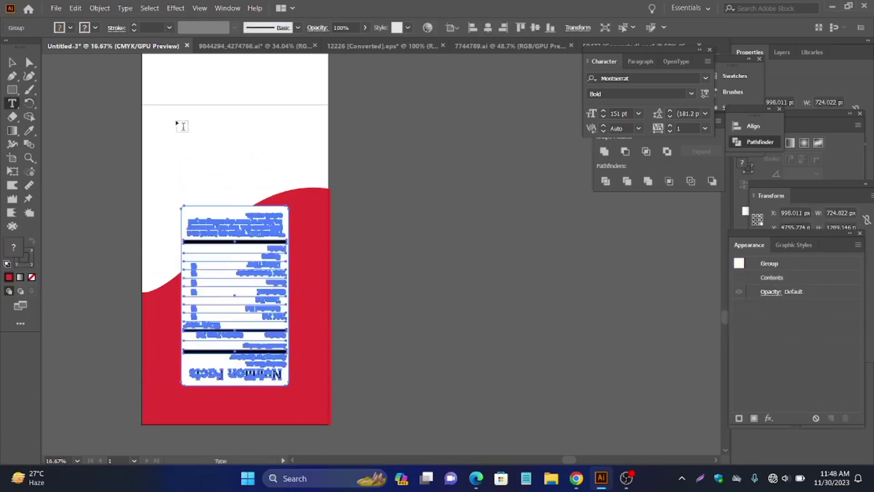
pyautogui.moveTo(173, 134)
pyautogui.mouseDown()
pyautogui.moveTo(289, 187)
pyautogui.moveTo(291, 202)
pyautogui.mouseUp()
pyautogui.hotkey('ctrl', 'z')
pyautogui.moveTo(361, 125); pyautogui.dragTo(488, 228)
pyautogui.hotkey('ctrl', 'c')
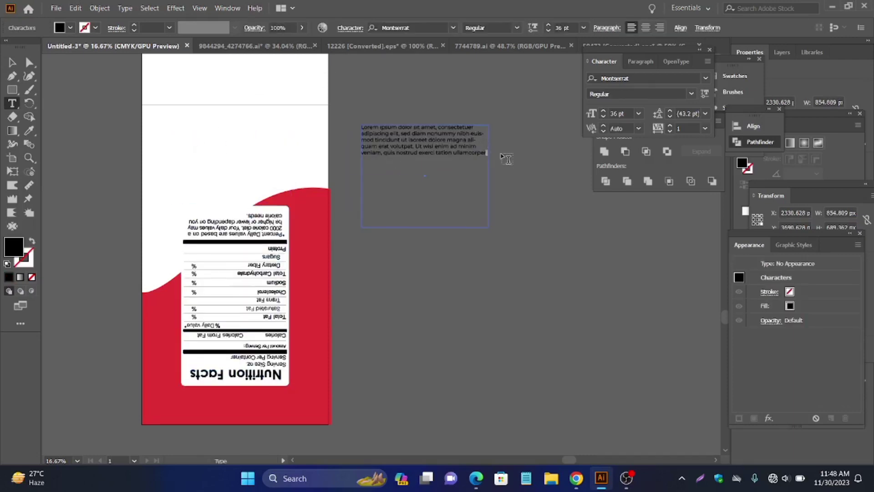
pyautogui.click(436, 166)
pyautogui.hotkey('ctrl', 'v')
pyautogui.hotkey('ctrl', 'v')
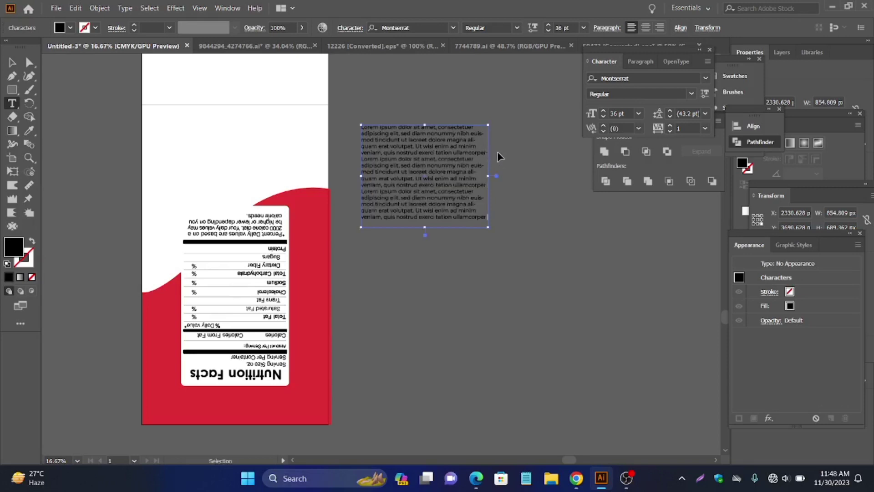
# - Set the placeholder paragraph's font size to 39 pt
pyautogui.press('Escape')
pyautogui.click(560, 28)
pyautogui.press('Up')
pyautogui.press('Up')
pyautogui.press('Up')
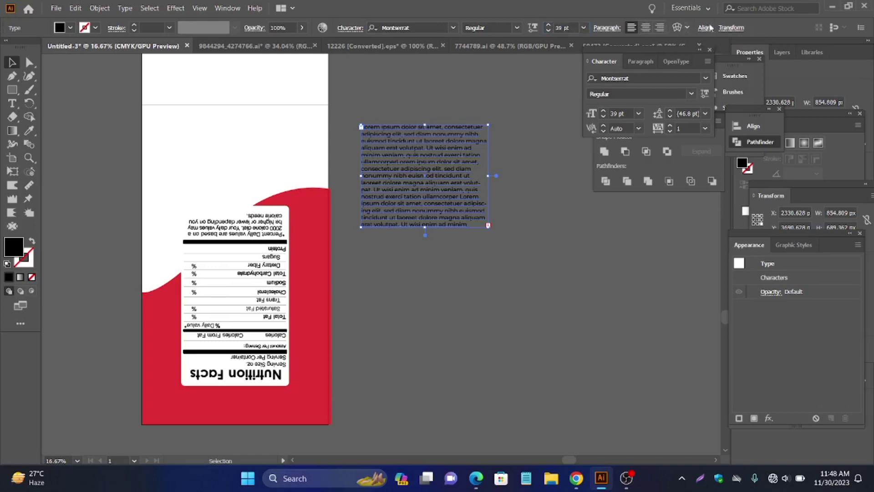
# - Center-align the placeholder paragraph at 40 pt and resize its text box to about 994 by 537 px
pyautogui.click(732, 28)
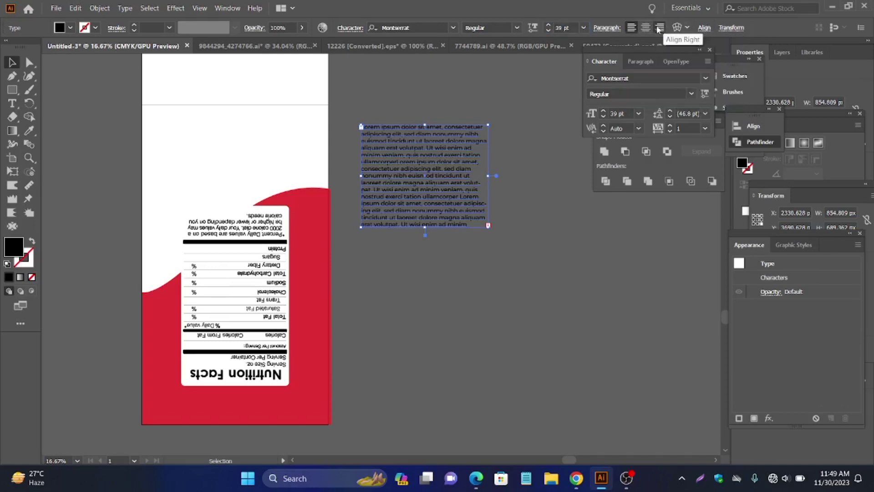
pyautogui.click(648, 29)
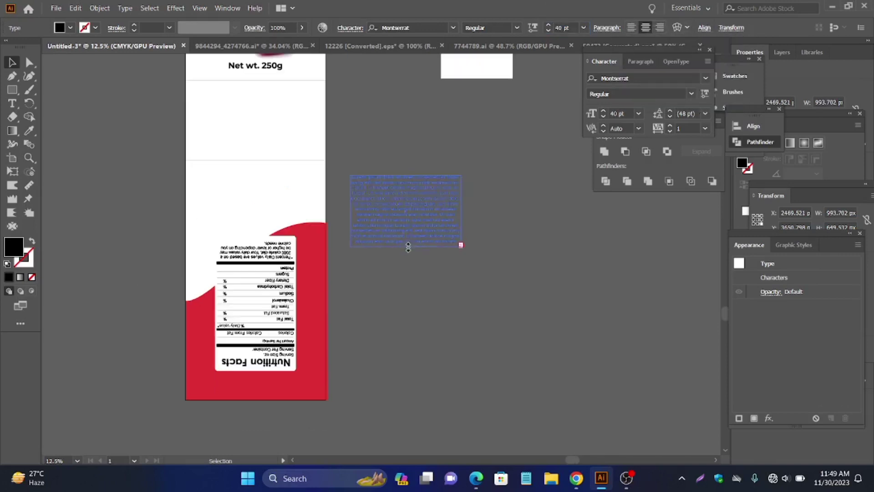
pyautogui.moveTo(411, 235); pyautogui.dragTo(411, 234)
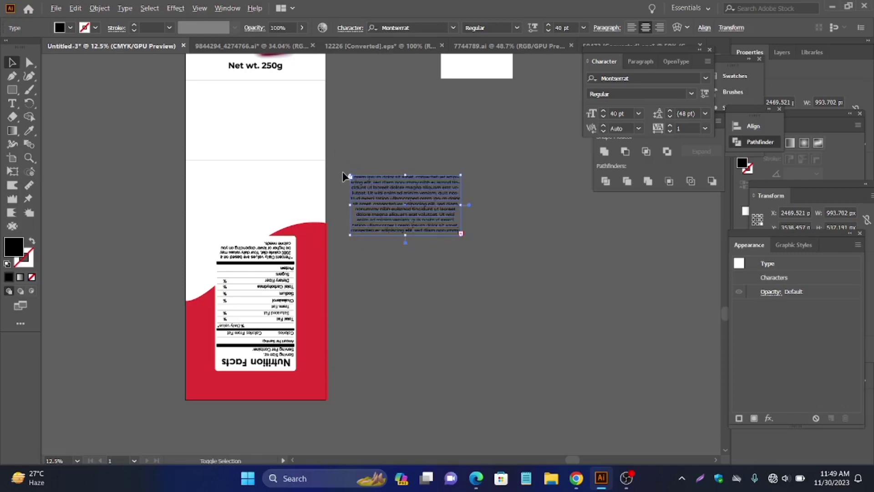
# - Convert the placeholder paragraph to outlines and center it upside down on the back panel, above the Nutrition Facts label
pyautogui.moveTo(342, 172); pyautogui.dragTo(484, 230)
pyautogui.rightClick(397, 194)
pyautogui.click(437, 269)
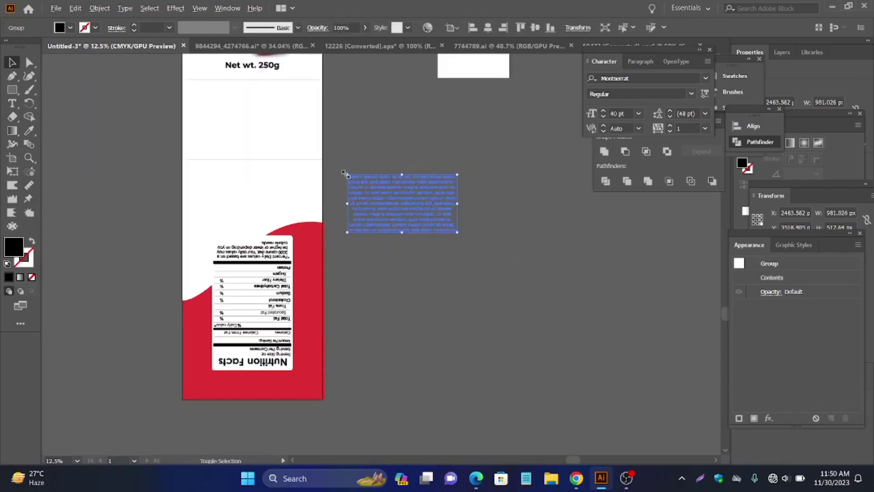
pyautogui.moveTo(414, 208); pyautogui.dragTo(302, 192)
pyautogui.click(492, 32)
# - Nudge the Nutrition Facts label and the outlined placeholder text slightly down on the back panel
pyautogui.click(245, 309)
pyautogui.press('Down')
pyautogui.press('Down')
pyautogui.press('Down')
pyautogui.press('Down')
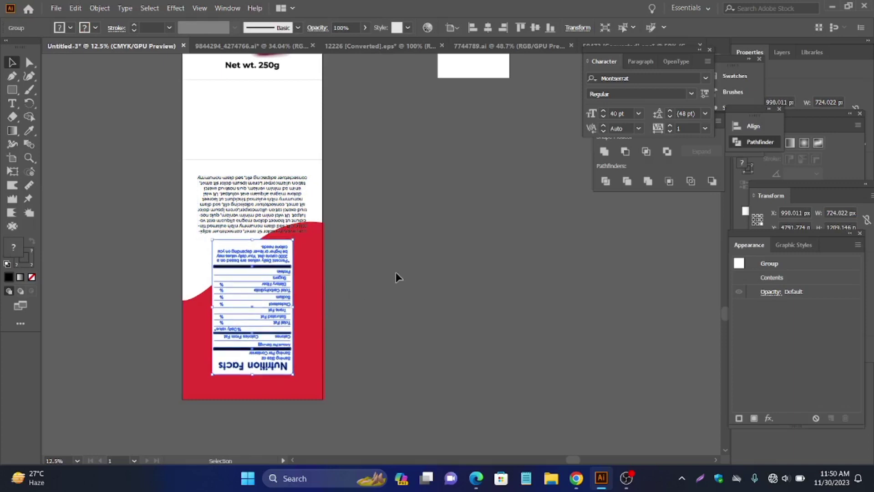
pyautogui.click(278, 212)
pyautogui.press('Down')
pyautogui.press('Down')
pyautogui.press('Down')
pyautogui.click(422, 236)
pyautogui.scroll(5, 419, 228)
pyautogui.scroll(-2, 319, 182)
pyautogui.scroll(3, 270, 226)
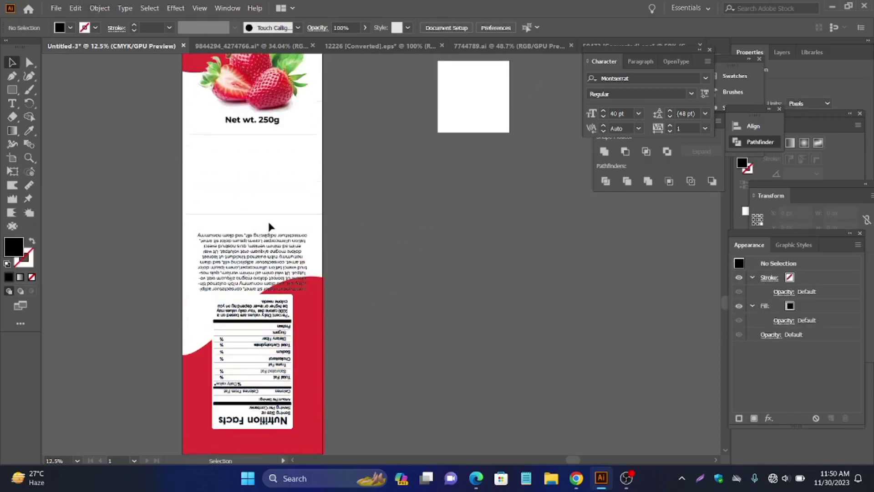
pyautogui.scroll(-3, 289, 245)
pyautogui.scroll(1, 415, 179)
pyautogui.moveTo(415, 179); pyautogui.dragTo(326, 225)
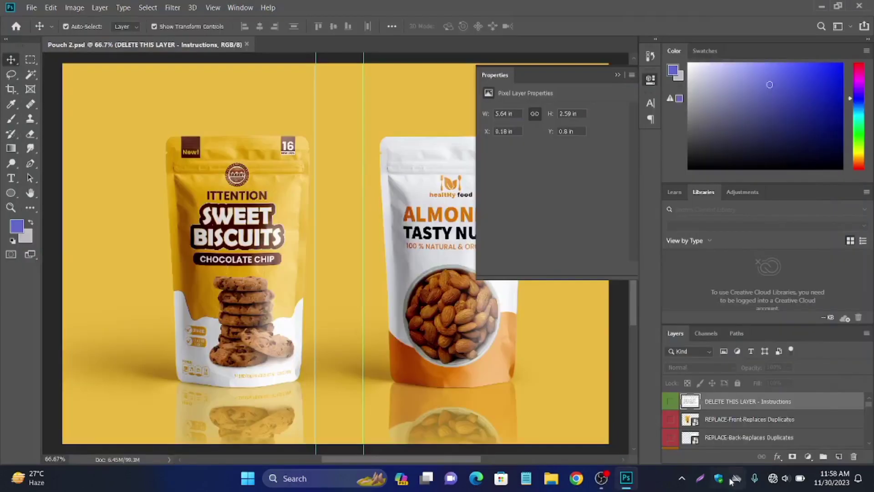
# - Switch to the Pouch 2.psd mockup in Photoshop and open the REPLACES WITH-Front smart object's contents without relinking any assets
pyautogui.scroll(-3, 705, 423)
pyautogui.click(705, 433)
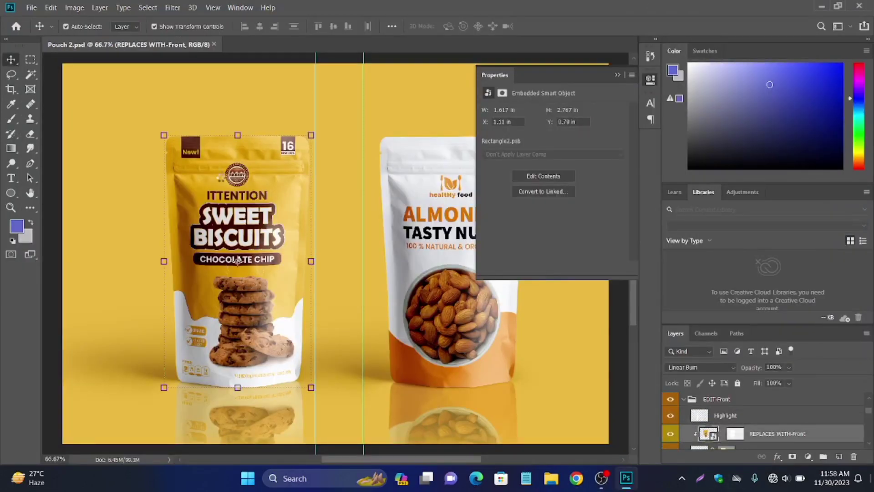
pyautogui.doubleClick(218, 174)
pyautogui.click(670, 62)
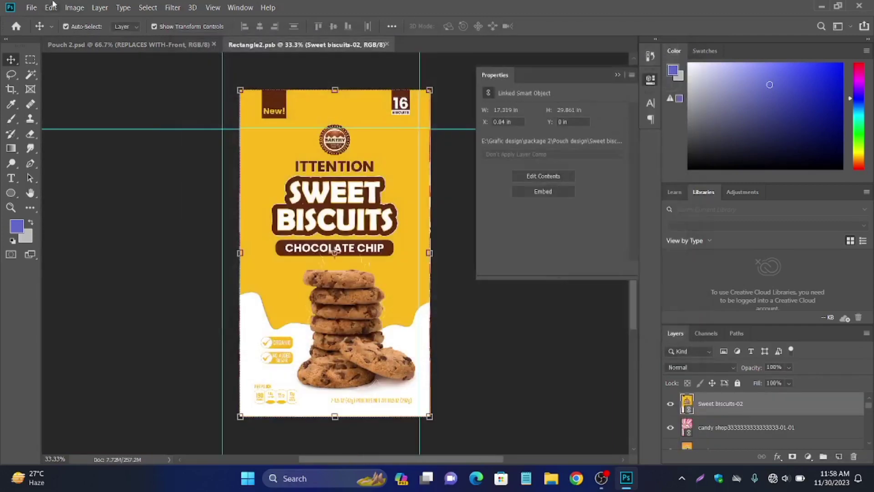
# - Open the exported pouch artwork Strawberry-01.jpg
pyautogui.click(31, 8)
pyautogui.press('Escape')
pyautogui.hotkey('ctrl', 'o')
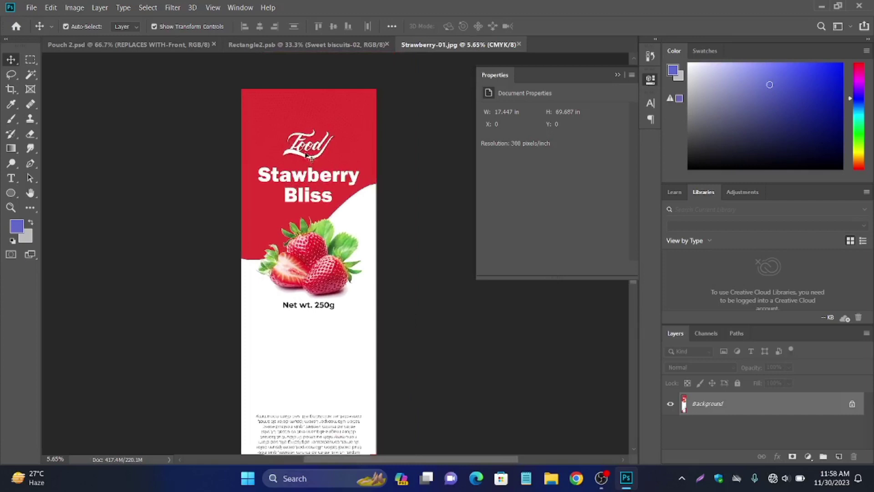
# - Select the front panel of the strawberry artwork, down to the fold line below "Net wt. 250g", and cut it
pyautogui.scroll(2, 307, 156)
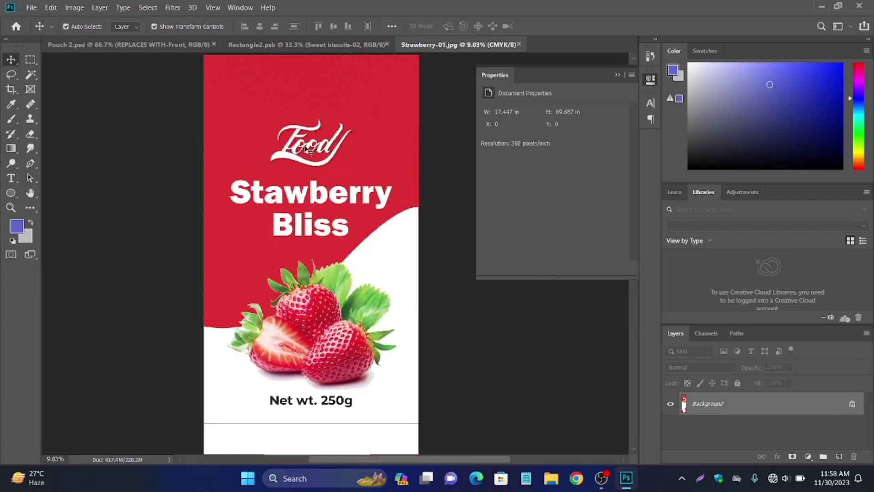
pyautogui.click(30, 61)
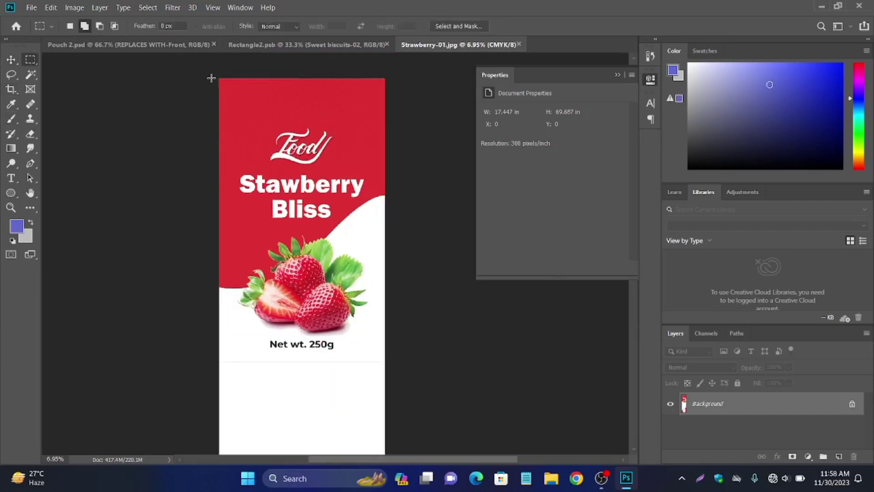
pyautogui.moveTo(218, 77); pyautogui.dragTo(387, 362)
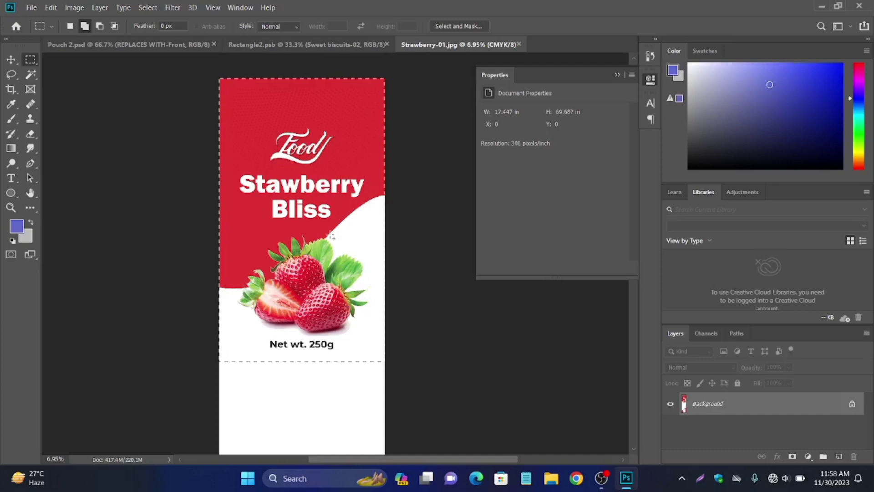
pyautogui.press('BackSpace')
# - Paste the cut front panel into Rectangle2.psb as a new layer above Sweet biscuits-02
pyautogui.click(282, 44)
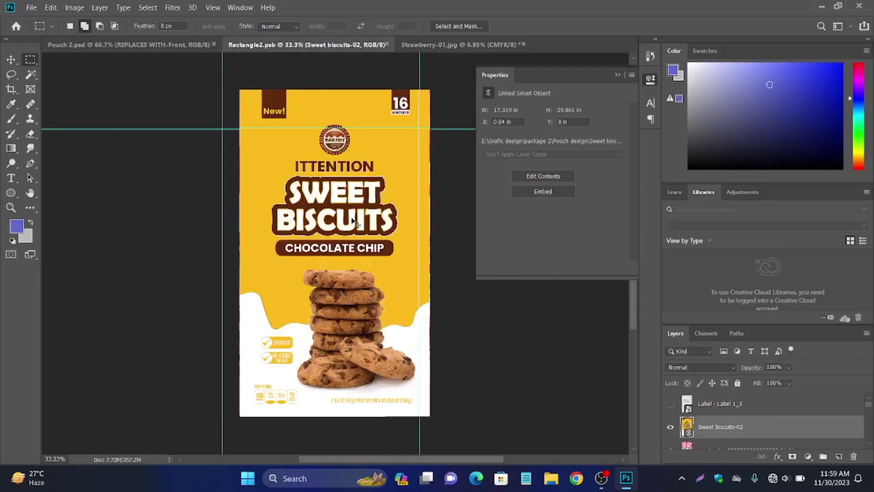
pyautogui.hotkey('ctrl', 'v')
pyautogui.click(11, 60)
pyautogui.scroll(-15, 350, 277)
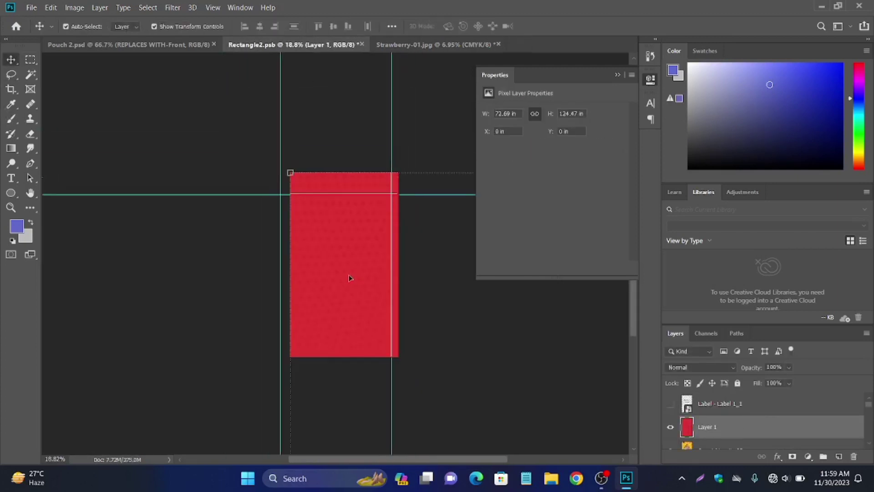
# - Scale the pasted front panel to about 24%, roughly 17.45 by 29.88 in, so it fills the canvas
pyautogui.hotkey('ctrl', 'h')
pyautogui.scroll(-3, 367, 301)
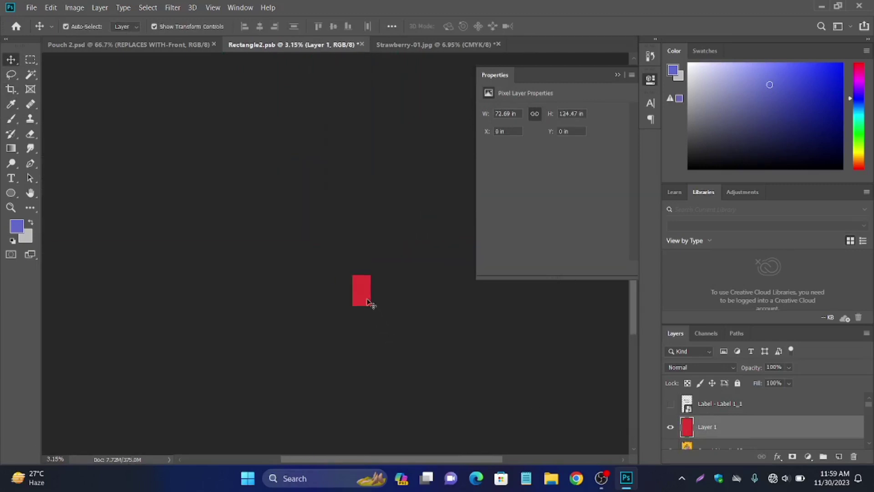
pyautogui.hotkey('ctrl', 'h')
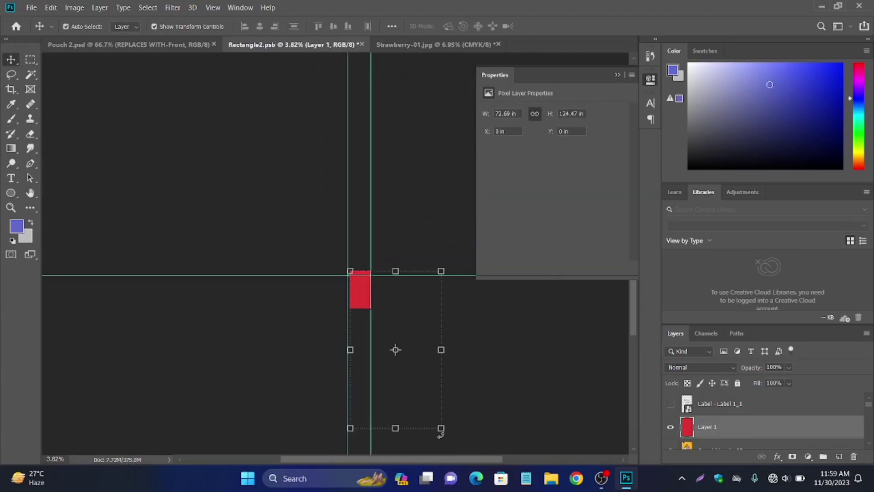
pyautogui.moveTo(445, 429); pyautogui.dragTo(395, 304)
pyautogui.scroll(7, 368, 304)
pyautogui.scroll(8, 369, 300)
pyautogui.click(546, 26)
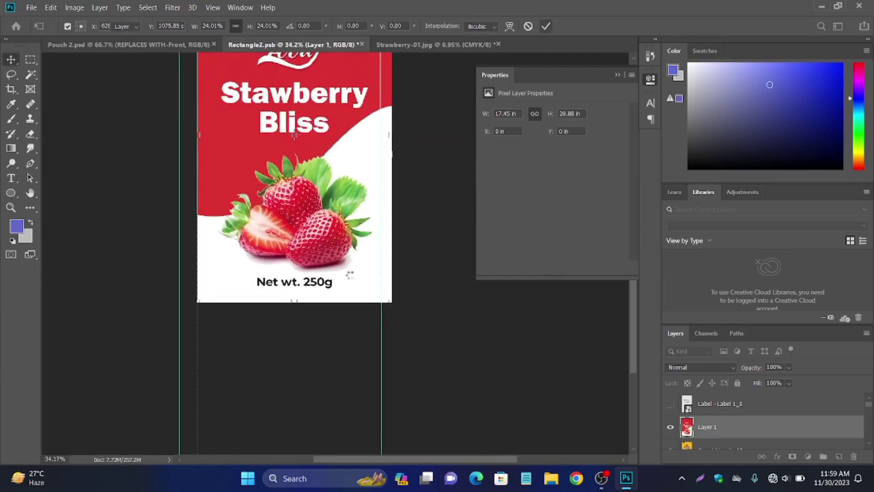
# - Save the front smart object file Rectangle2.psb and close it
pyautogui.scroll(-5, 339, 207)
pyautogui.hotkey('ctrl', 'h')
pyautogui.hotkey('ctrl', 's')
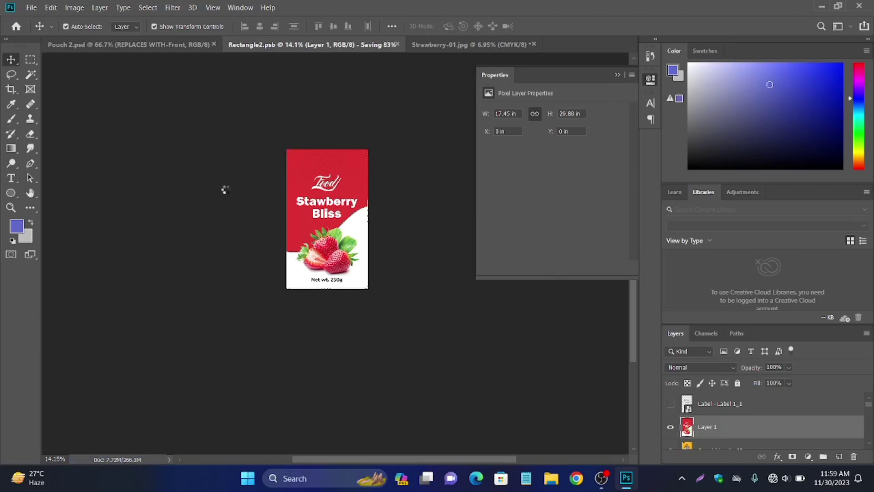
pyautogui.hotkey('ctrl', 'w')
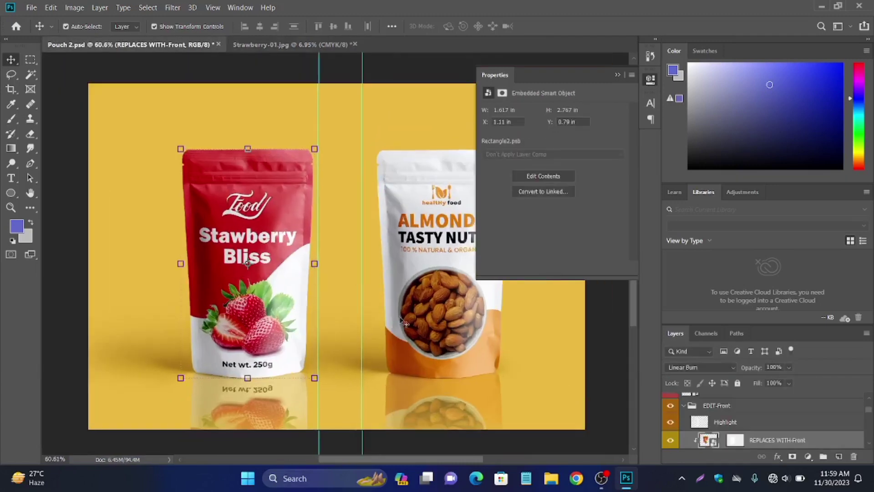
# - Open the contents of the REPLACES WITH-Back smart object in the mockup, without relinking any assets
pyautogui.scroll(-3, 729, 423)
pyautogui.click(708, 423)
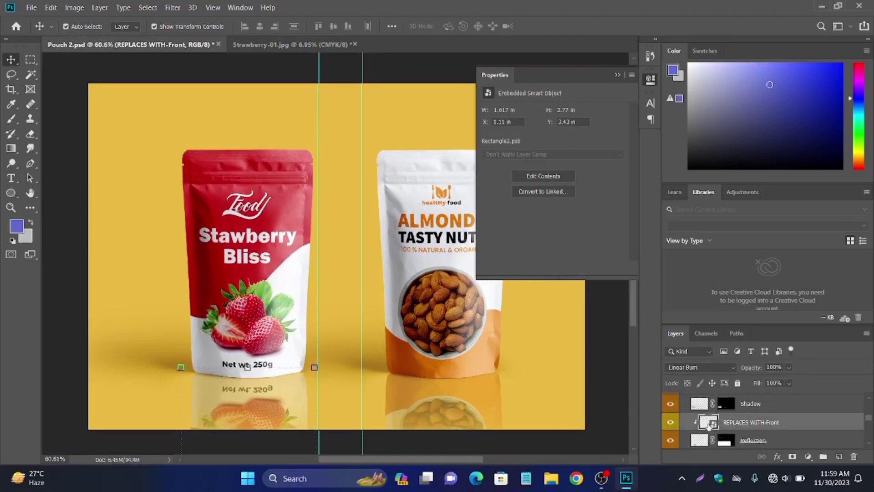
pyautogui.scroll(2, 708, 425)
pyautogui.click(709, 418)
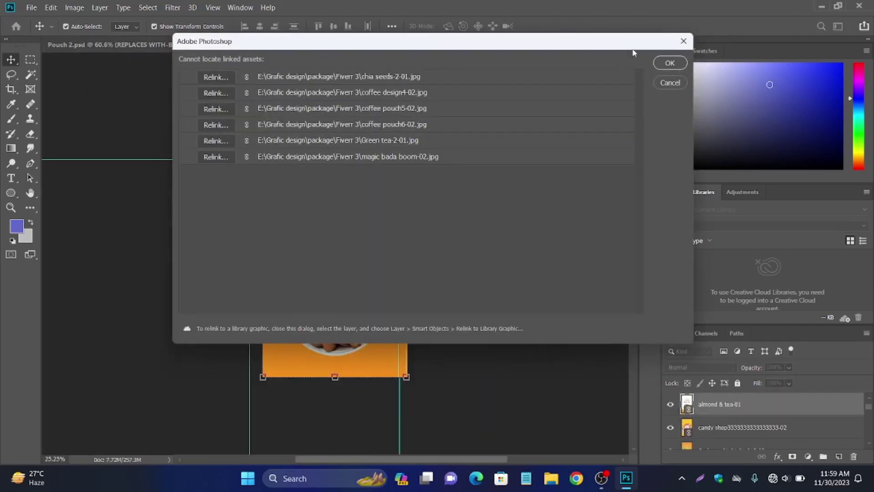
pyautogui.click(670, 63)
# - Select the back panel of Strawberry-01.jpg, from the fold line above the placeholder text to the lower edge, and cut it
pyautogui.click(294, 46)
pyautogui.scroll(-9, 272, 157)
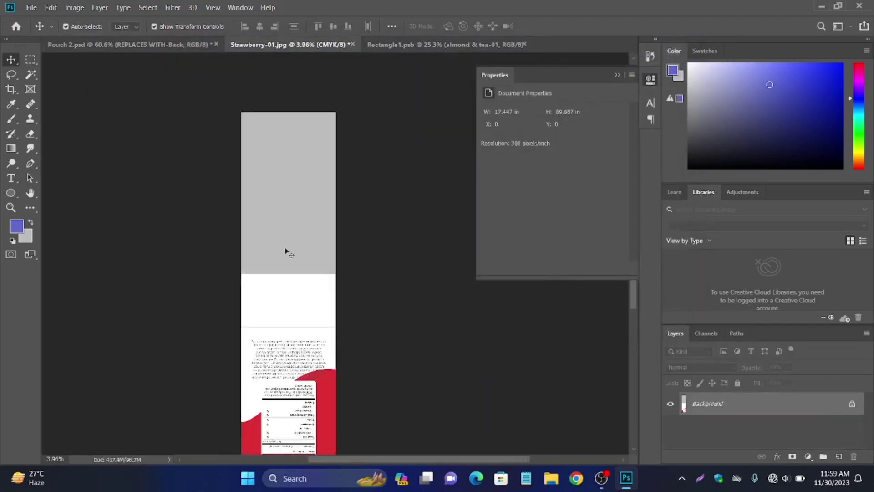
pyautogui.moveTo(296, 439); pyautogui.dragTo(312, 312)
pyautogui.scroll(5, 312, 312)
pyautogui.click(30, 59)
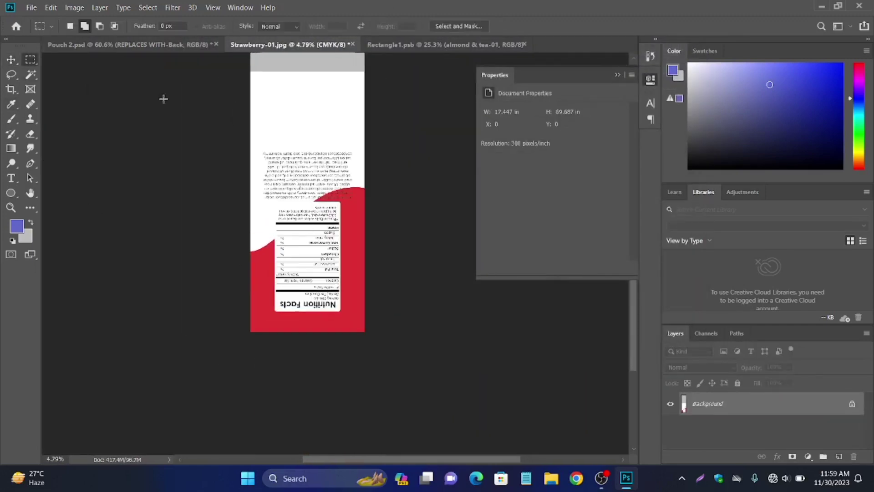
pyautogui.scroll(2, 272, 150)
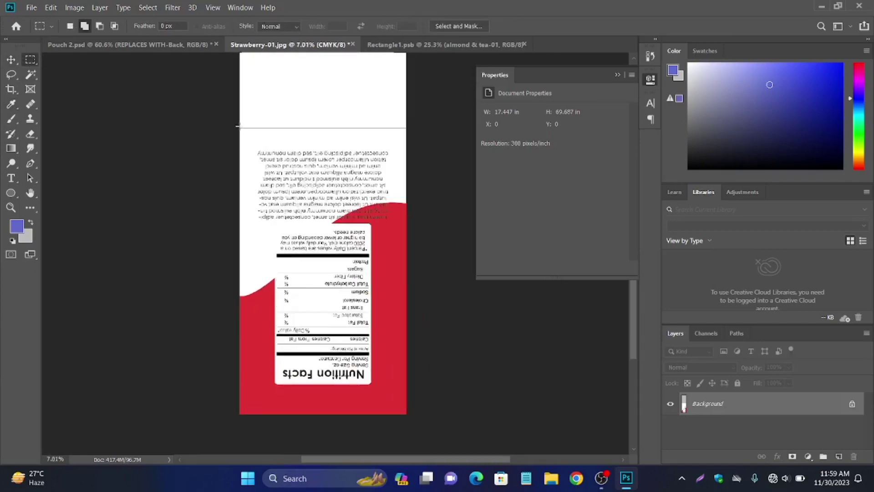
pyautogui.moveTo(437, 431); pyautogui.dragTo(419, 435)
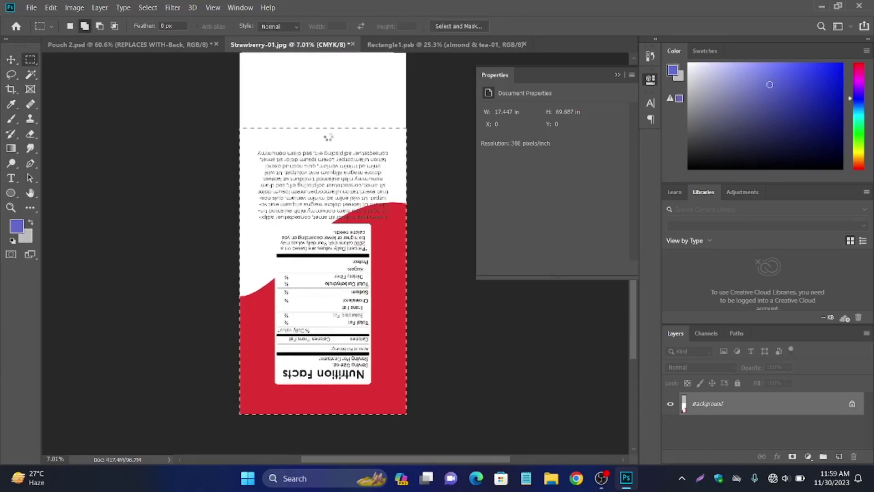
pyautogui.hotkey('ctrl', 'x')
# - Paste the back panel into Rectangle1.psb above almond & tea-01 and scale it to about 24%, roughly the canvas size
pyautogui.click(427, 46)
pyautogui.scroll(-3, 281, 245)
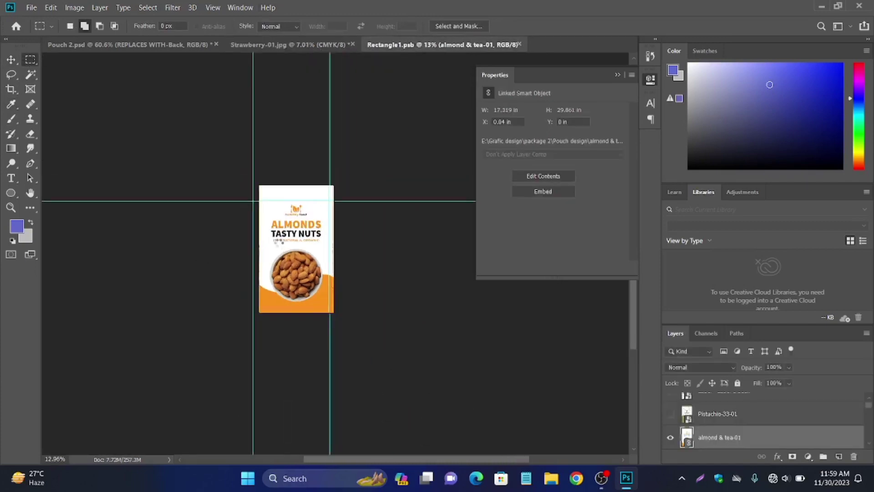
pyautogui.hotkey('ctrl', 'v')
pyautogui.press('v')
pyautogui.scroll(-3, 284, 163)
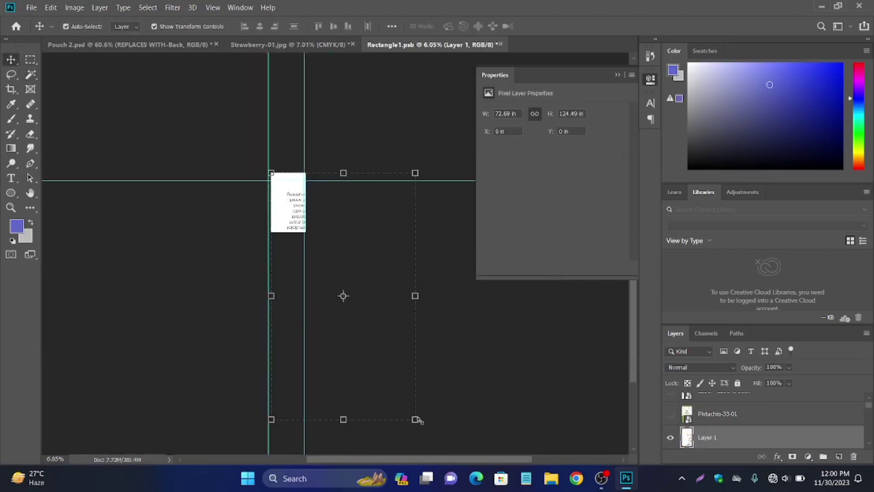
pyautogui.moveTo(416, 419); pyautogui.dragTo(326, 220)
pyautogui.scroll(3, 326, 220)
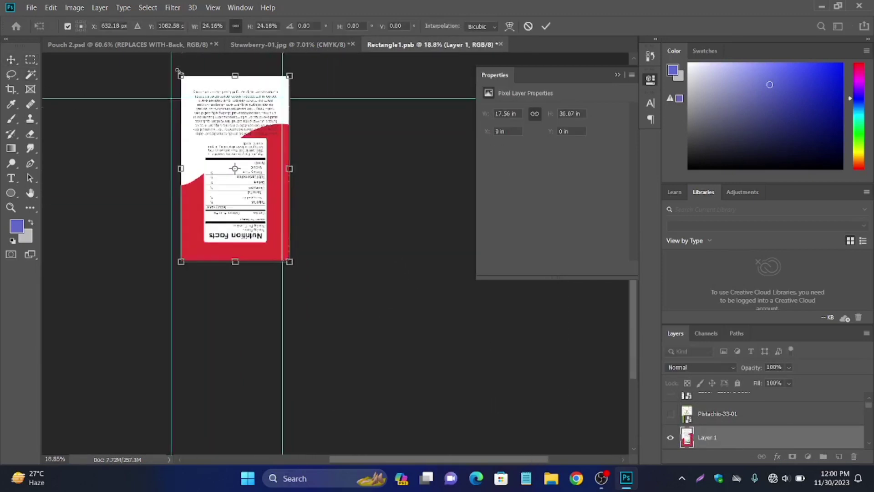
# - Try to rotate the pasted back panel upright, and undo the rotation
pyautogui.moveTo(178, 72); pyautogui.dragTo(296, 116)
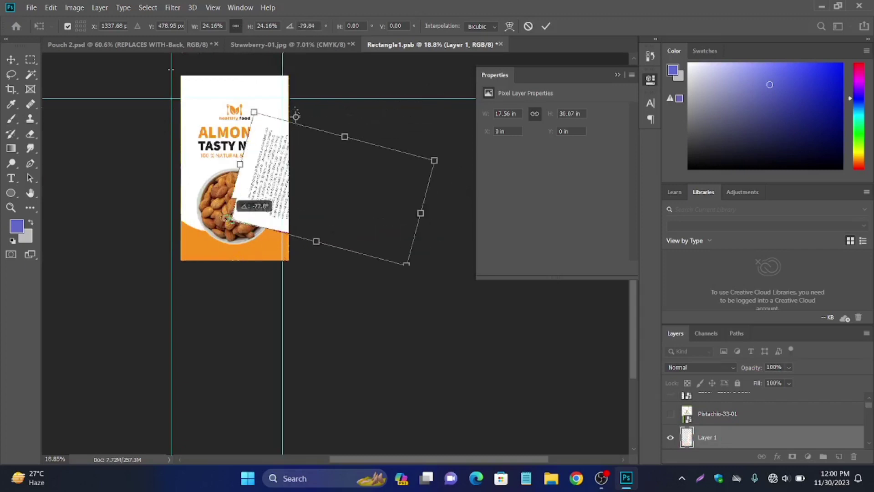
pyautogui.moveTo(227, 218); pyautogui.dragTo(305, 148)
pyautogui.hotkey('ctrl', 'z')
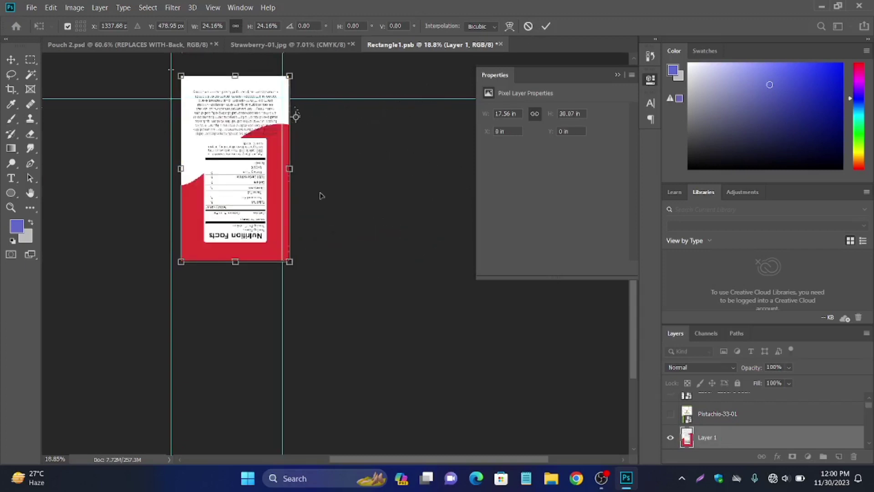
# - Flip the back panel in both directions so it reads upright, and fit it to the canvas at about 17.43 by 29.86 in
pyautogui.press('Return')
pyautogui.scroll(-1, 317, 199)
pyautogui.moveTo(195, 92); pyautogui.dragTo(319, 247)
pyautogui.scroll(2, 253, 254)
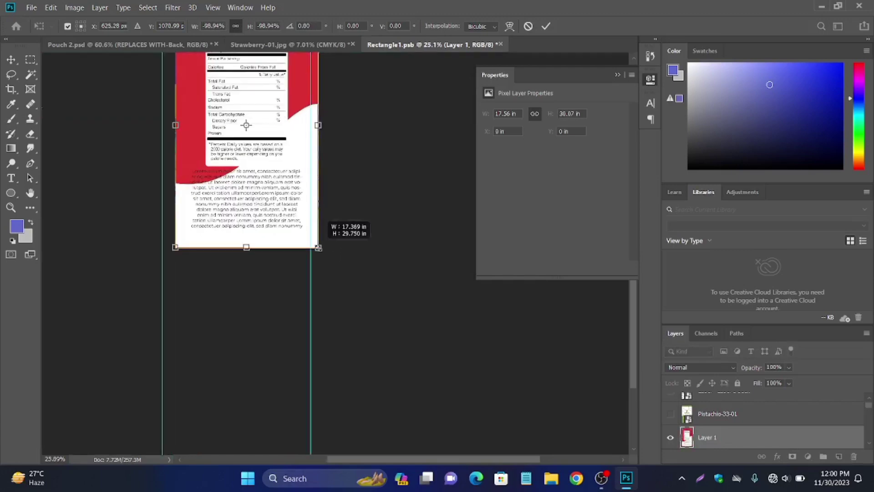
pyautogui.scroll(3, 246, 248)
pyautogui.moveTo(242, 247); pyautogui.dragTo(244, 252)
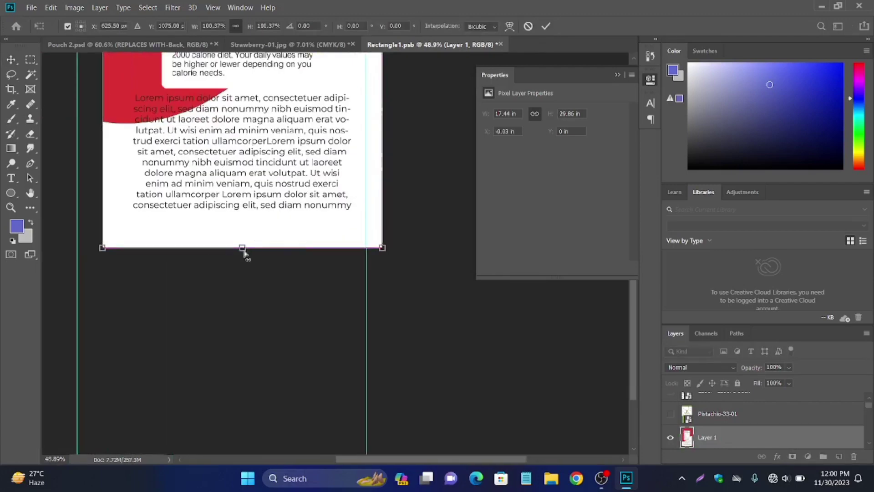
pyautogui.click(546, 25)
# - Save and close Rectangle1.psb, and close Strawberry-01.jpg without saving its changes
pyautogui.hotkey('ctrl', 's')
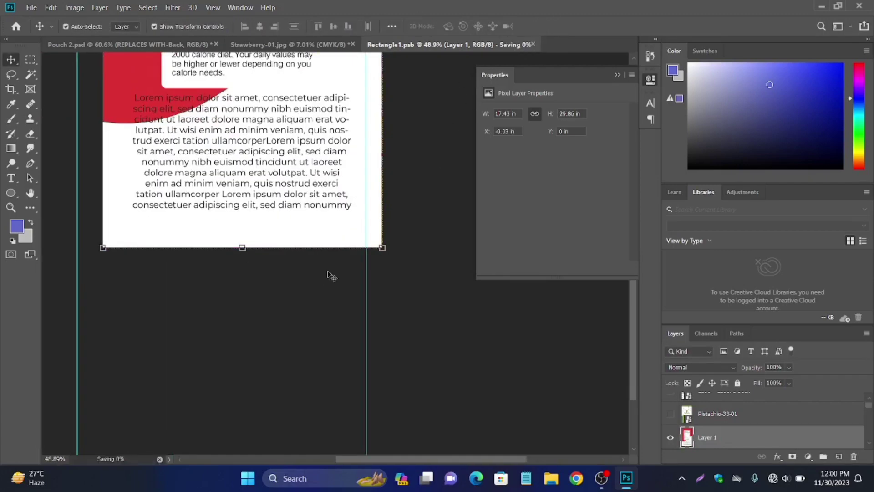
pyautogui.scroll(-3, 332, 273)
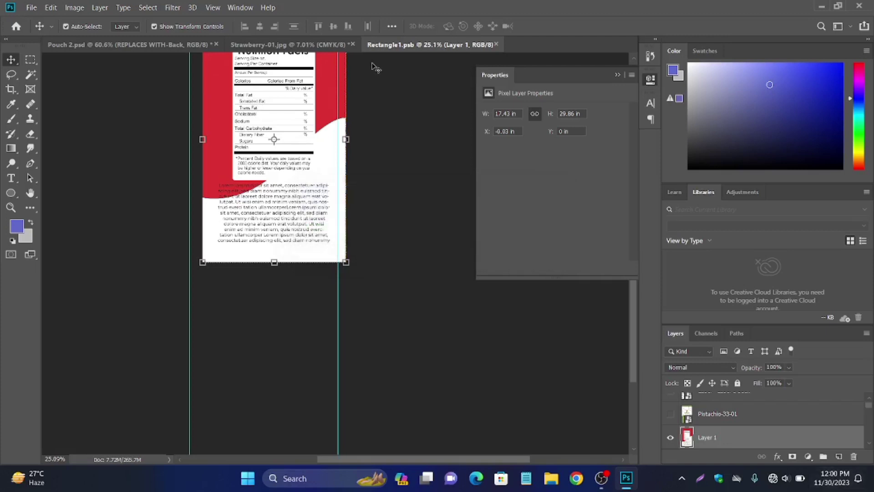
pyautogui.hotkey('ctrl', 'w')
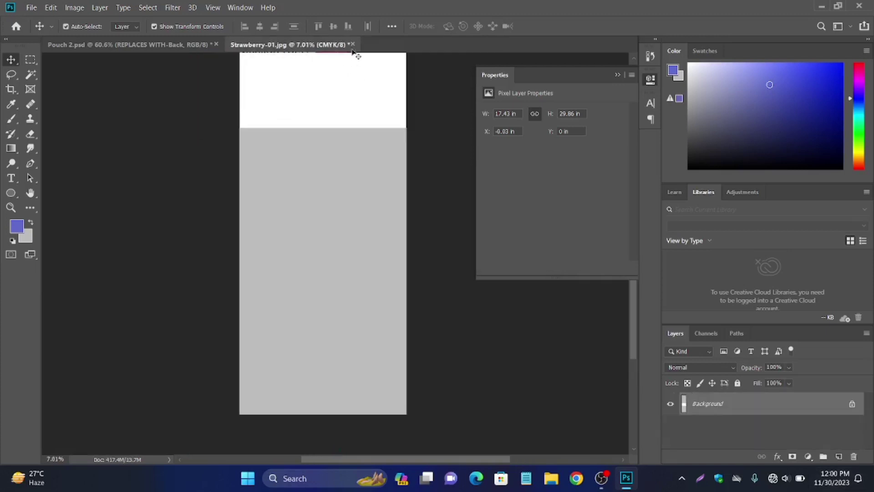
pyautogui.hotkey('ctrl', 'w')
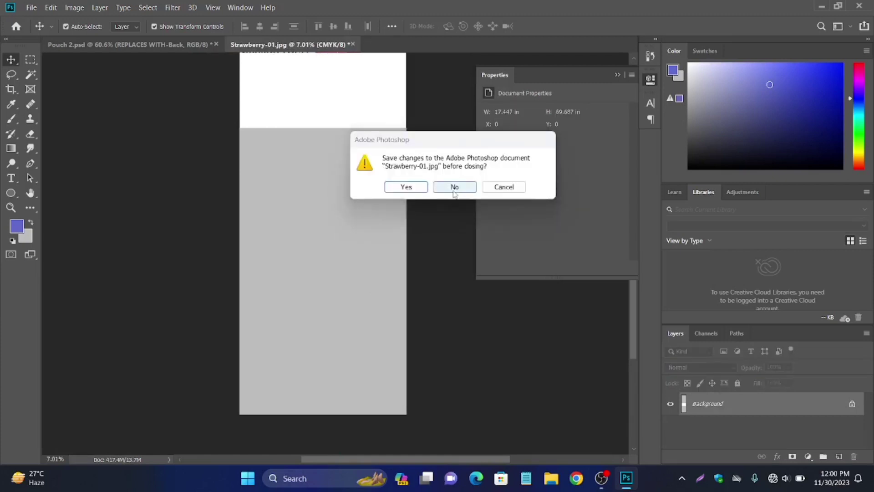
pyautogui.click(453, 186)
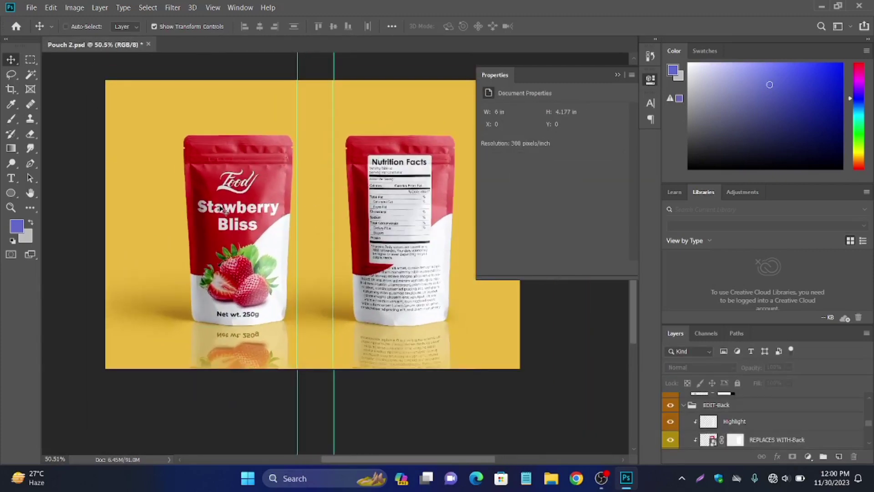
# - Hide the guides over the pouch mockup and collapse the document properties display covering it
pyautogui.hotkey('ctrl', ';')
pyautogui.scroll(2, 239, 210)
pyautogui.click(618, 75)
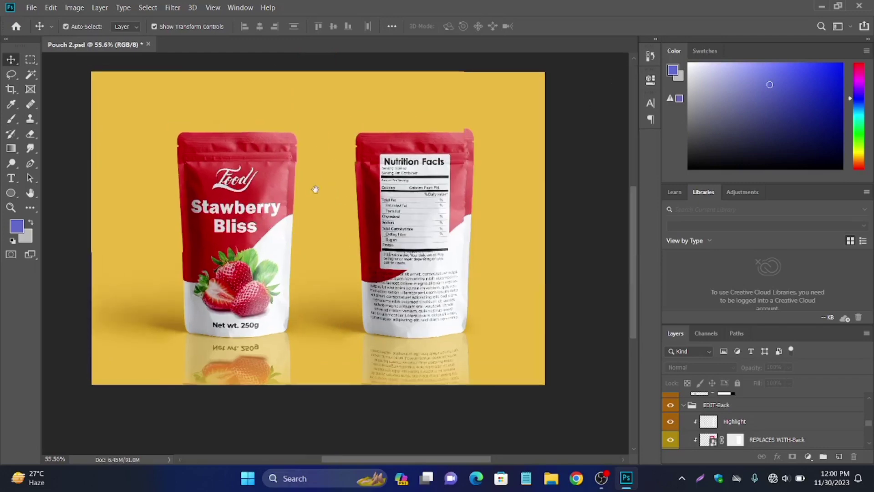